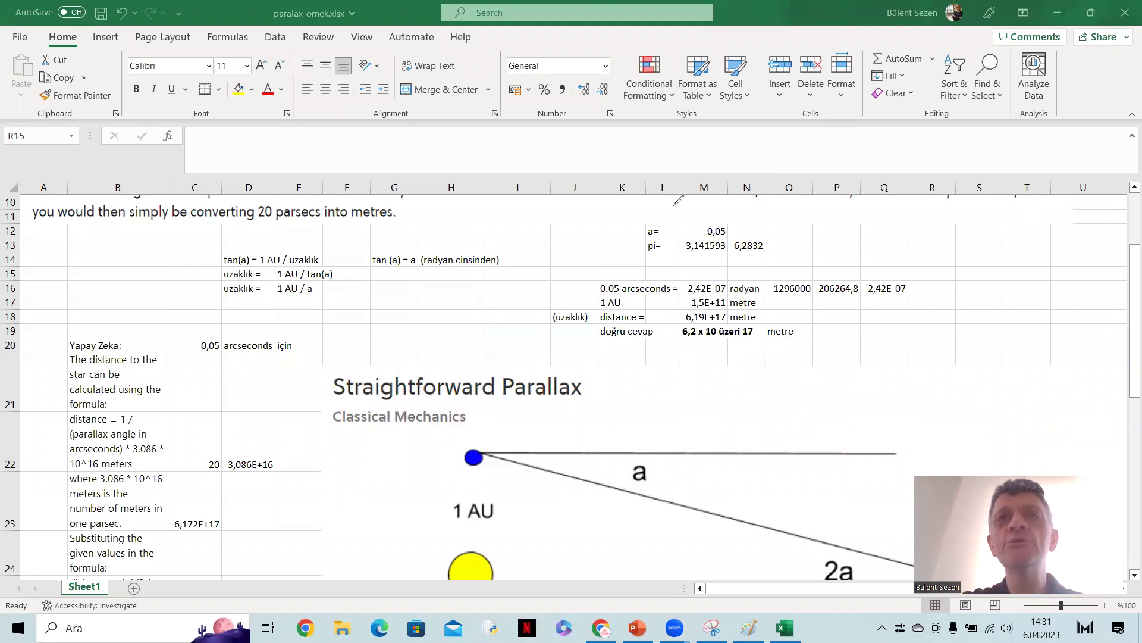
Step: Review the parallax explanation, the 1 AU value in M17 and the distance formulas in D14:E16
{"action": "scroll", "coordinate": [736, 324], "scroll_direction": "up", "scroll_amount": 3}
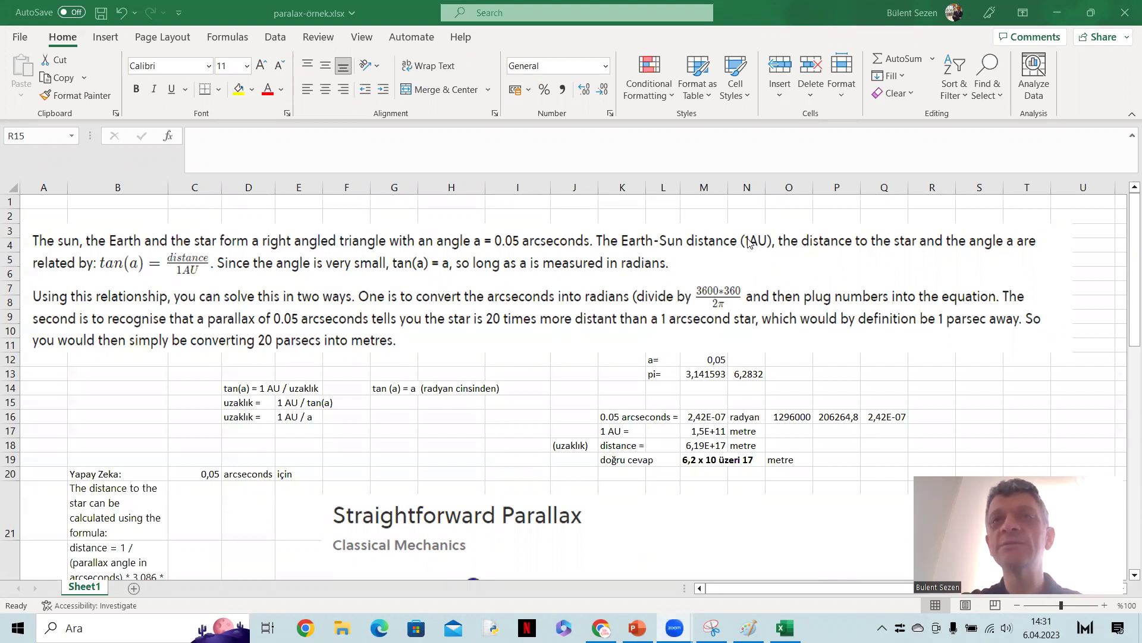
{"action": "scroll", "coordinate": [688, 357], "scroll_direction": "down", "scroll_amount": 1}
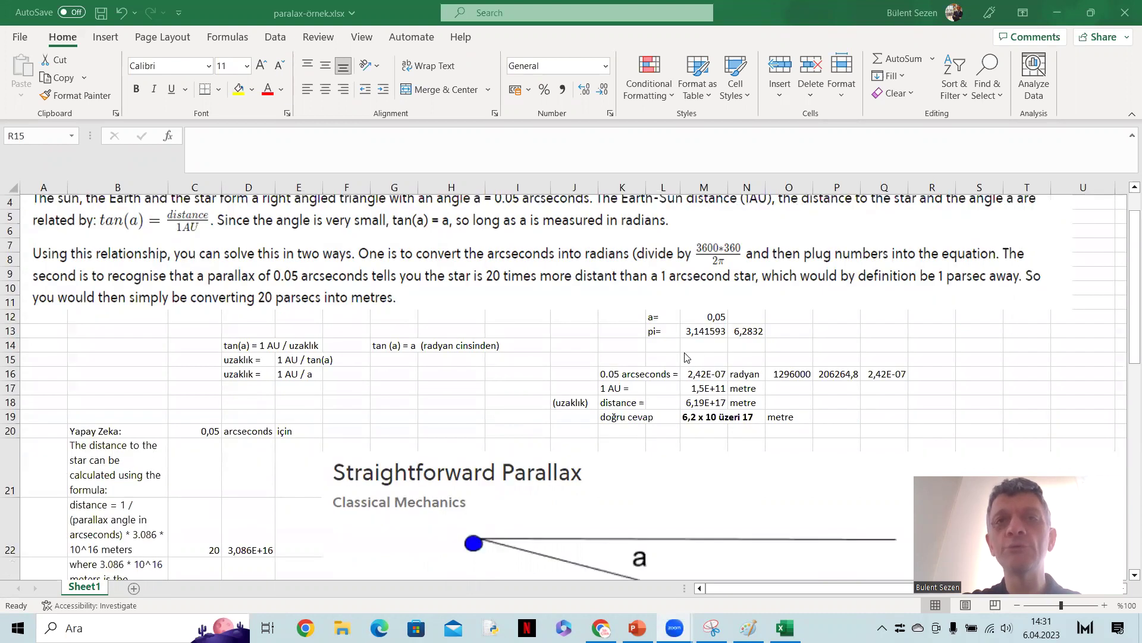
{"action": "left_click", "coordinate": [707, 389]}
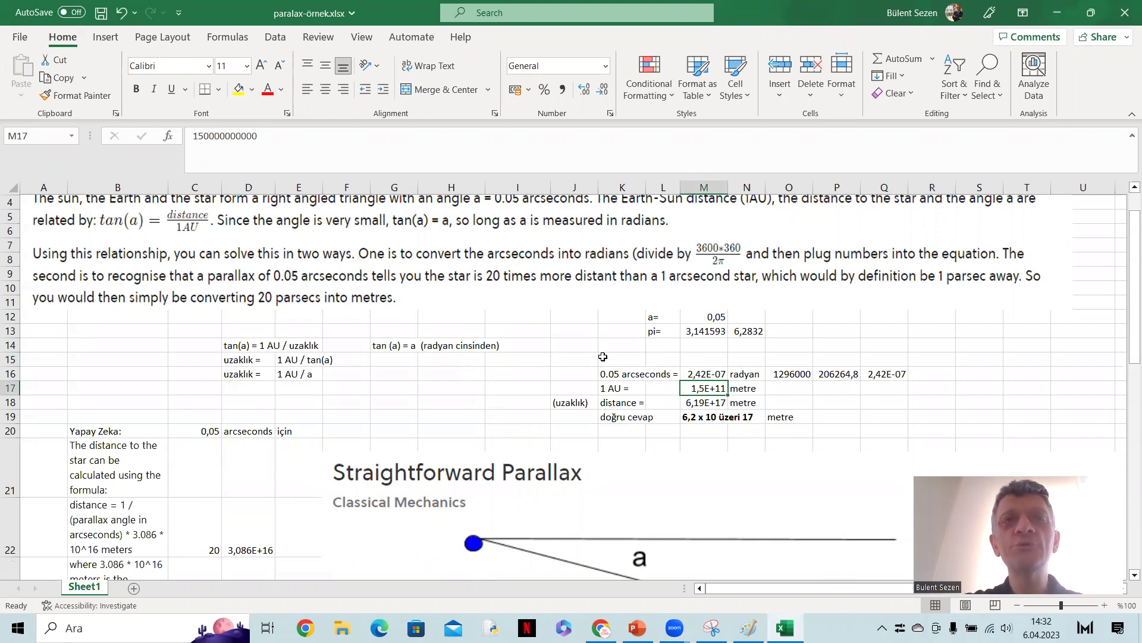
{"action": "left_click", "coordinate": [246, 345]}
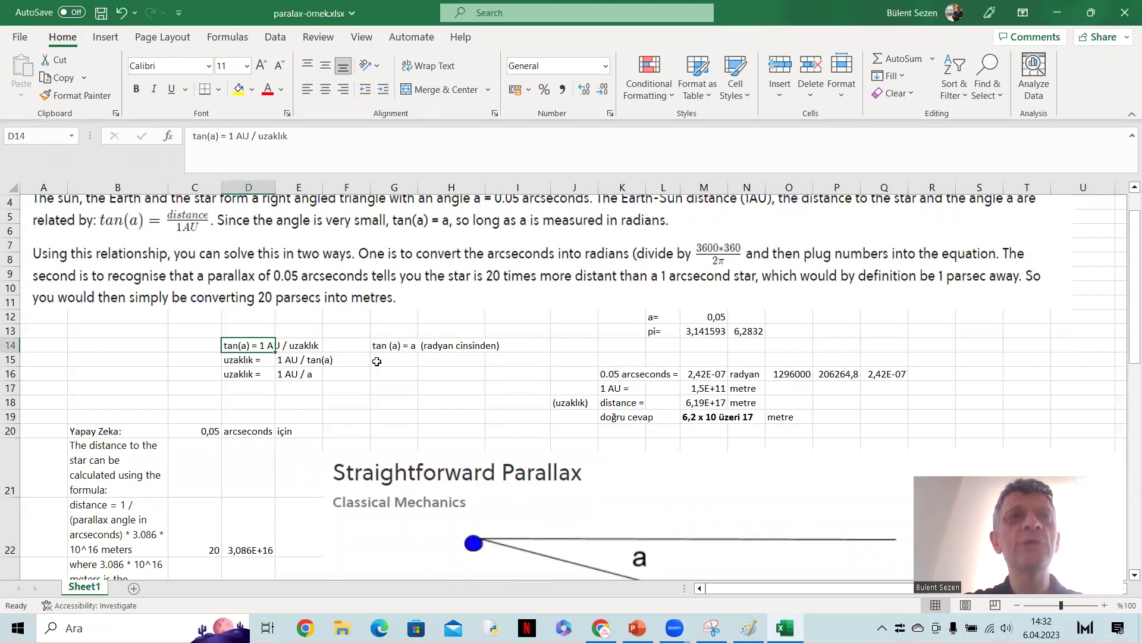
{"action": "scroll", "coordinate": [377, 361], "scroll_direction": "up", "scroll_amount": 1}
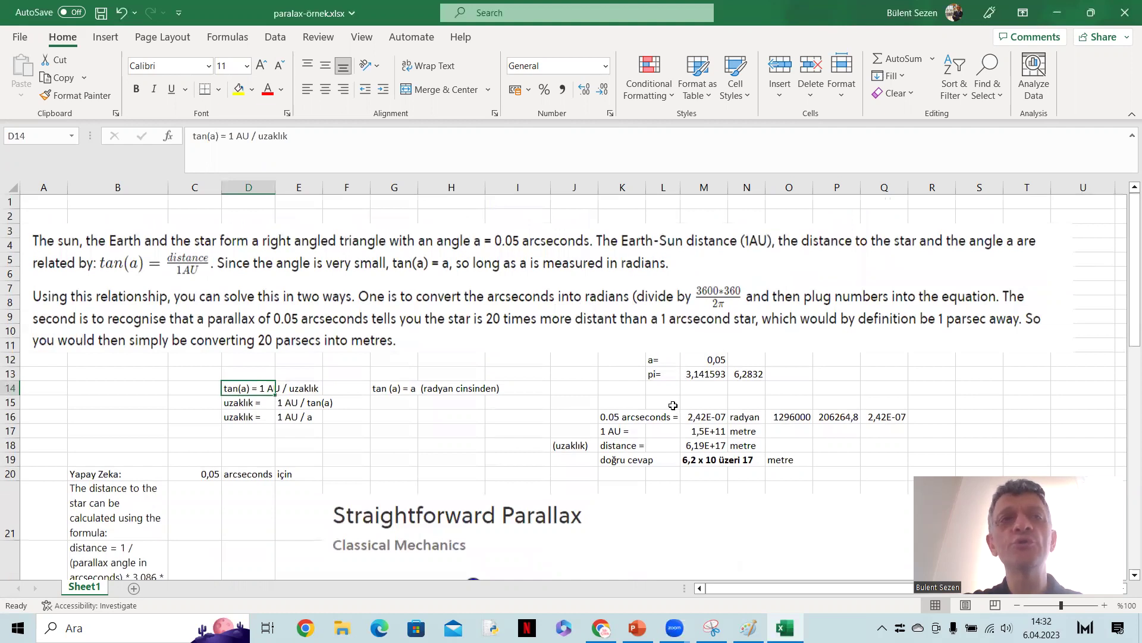
{"action": "scroll", "coordinate": [673, 405], "scroll_direction": "down", "scroll_amount": 3}
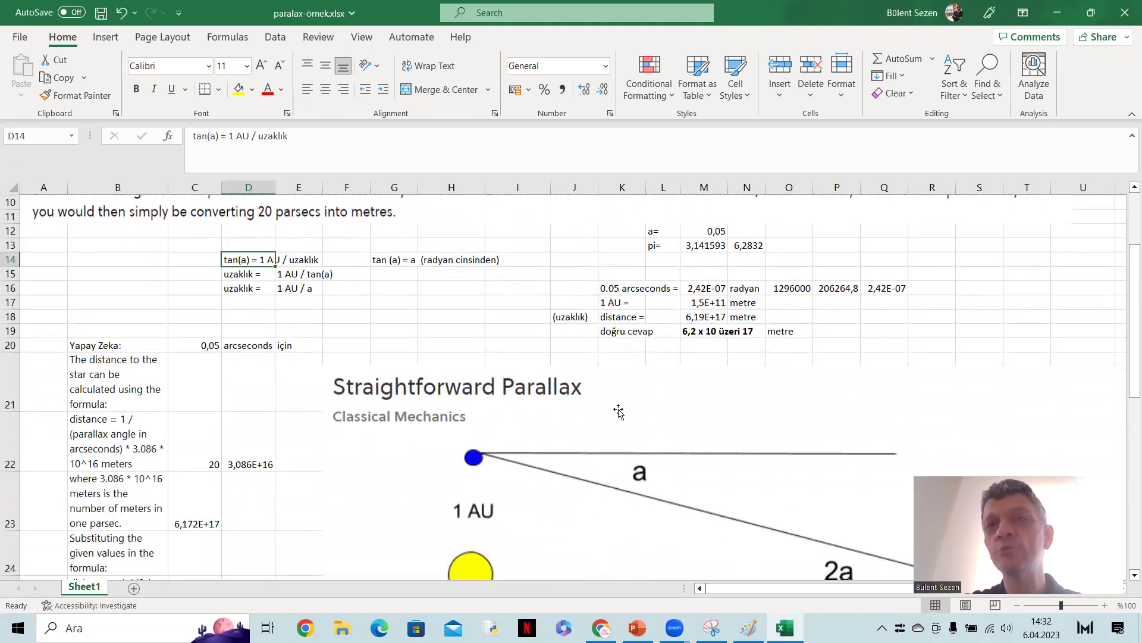
{"action": "scroll", "coordinate": [619, 410], "scroll_direction": "up", "scroll_amount": 1}
{"action": "left_click", "coordinate": [242, 317]}
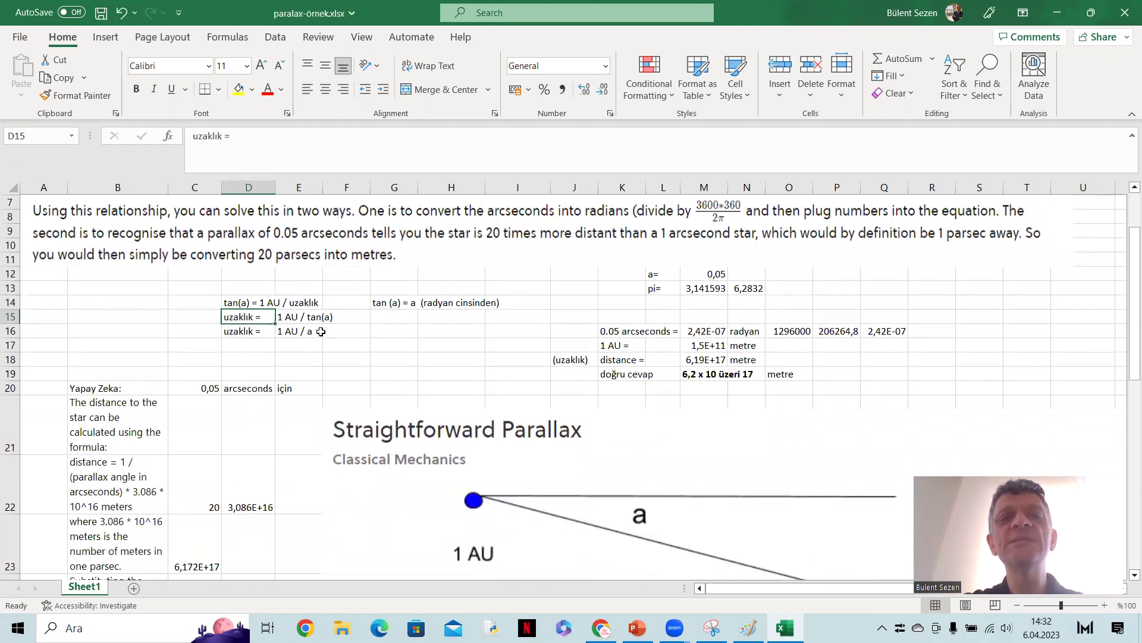
{"action": "left_click", "coordinate": [296, 318]}
{"action": "left_click", "coordinate": [259, 316]}
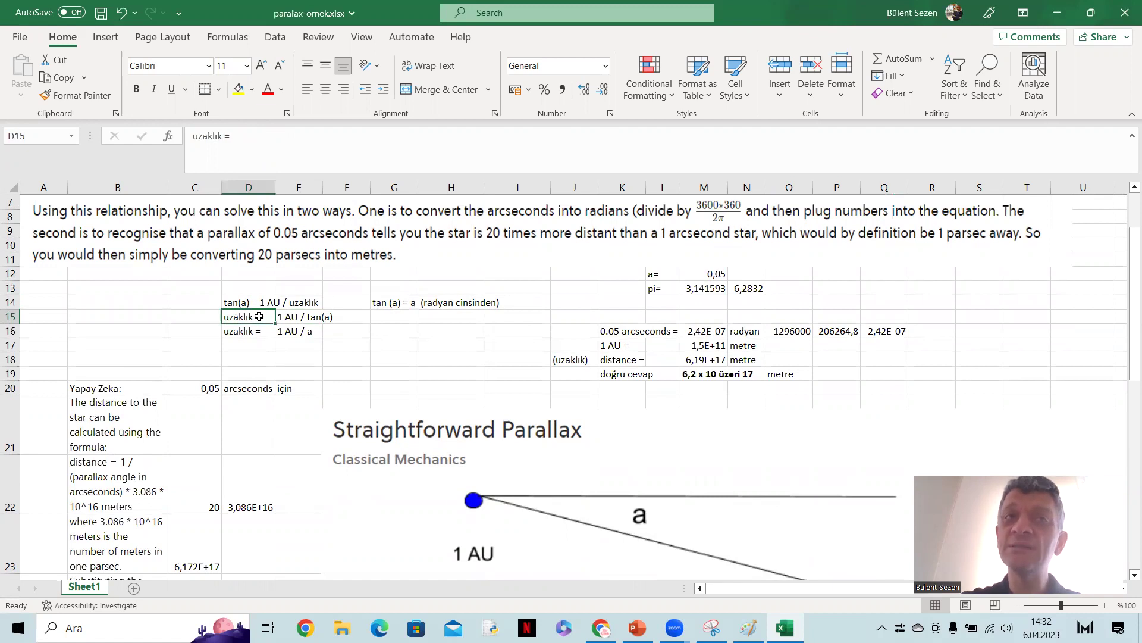
{"action": "left_click", "coordinate": [301, 317]}
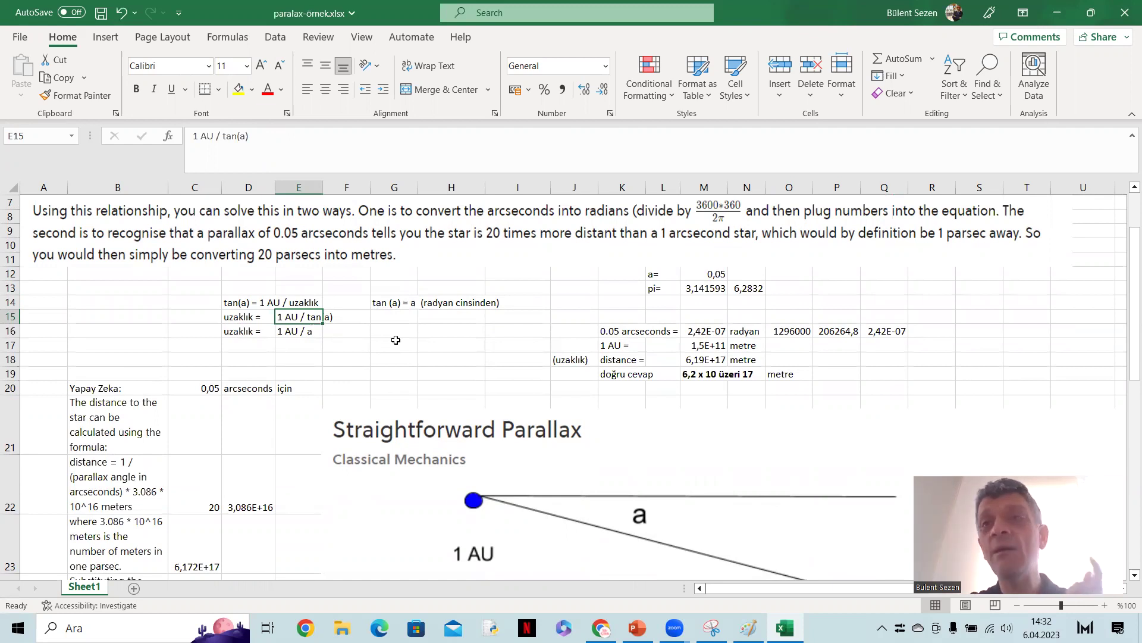
{"action": "left_click", "coordinate": [300, 333]}
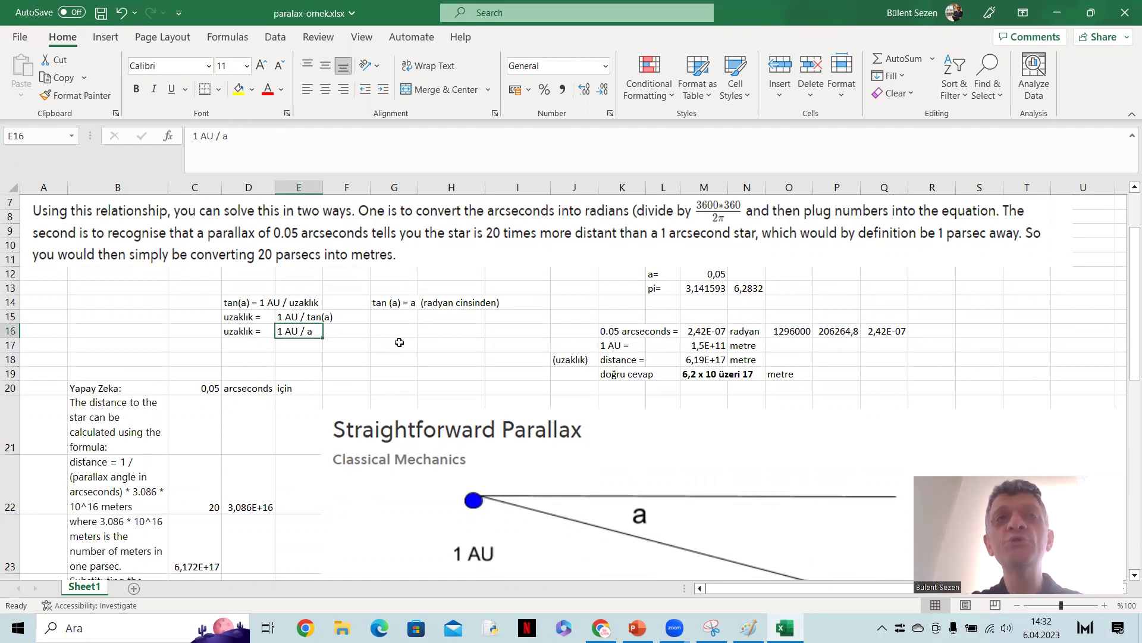
{"action": "scroll", "coordinate": [417, 351], "scroll_direction": "up", "scroll_amount": 1}
{"action": "scroll", "coordinate": [554, 322], "scroll_direction": "up", "scroll_amount": 1}
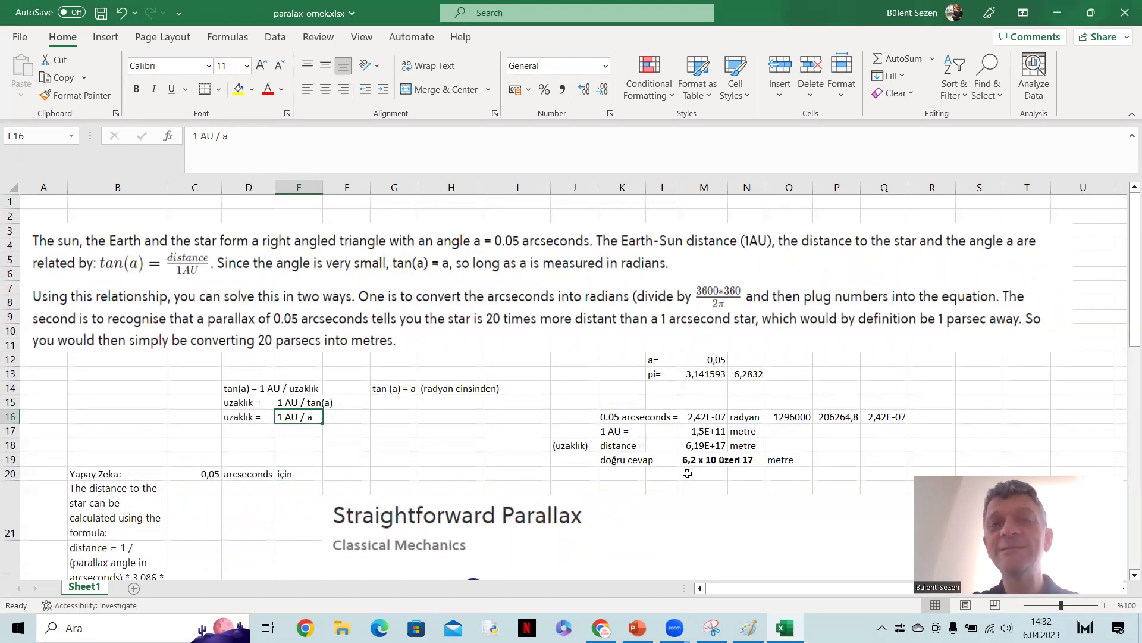
Step: Switch to Chrome, search Google for "radyan nedir" in a new tab and look through the results
{"action": "left_click", "coordinate": [601, 628]}
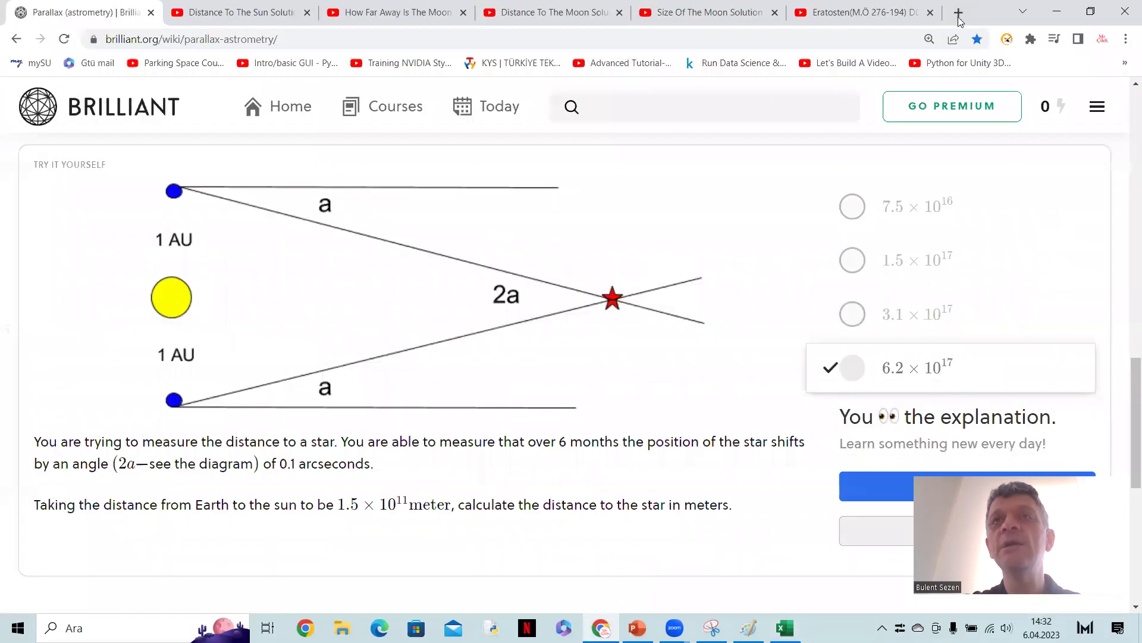
{"action": "left_click", "coordinate": [958, 14]}
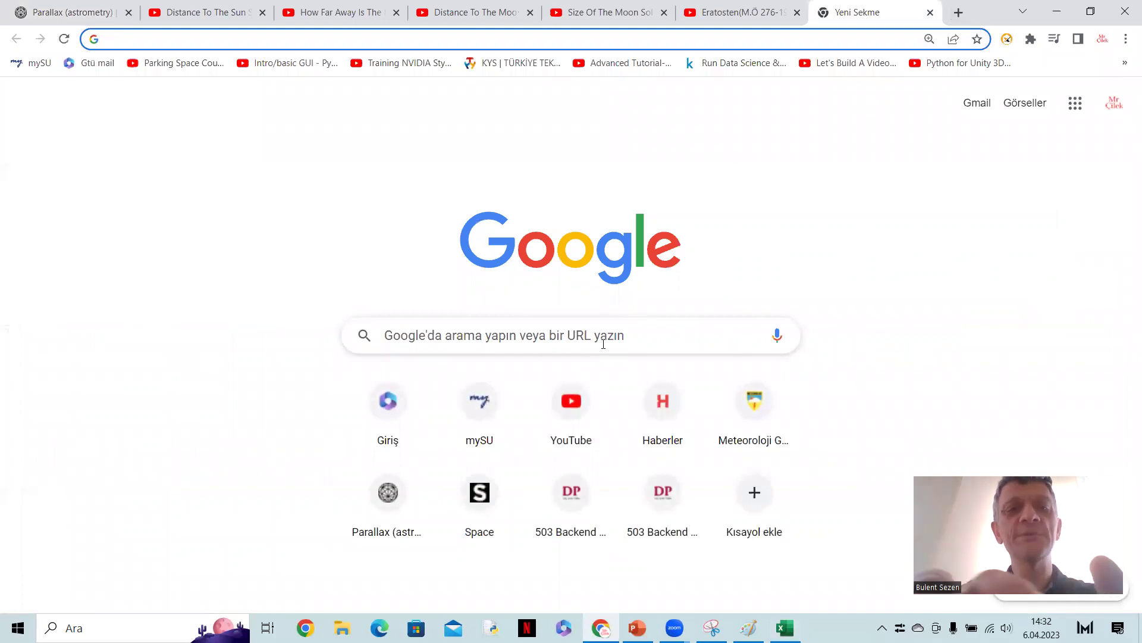
{"action": "type", "text": "ra"}
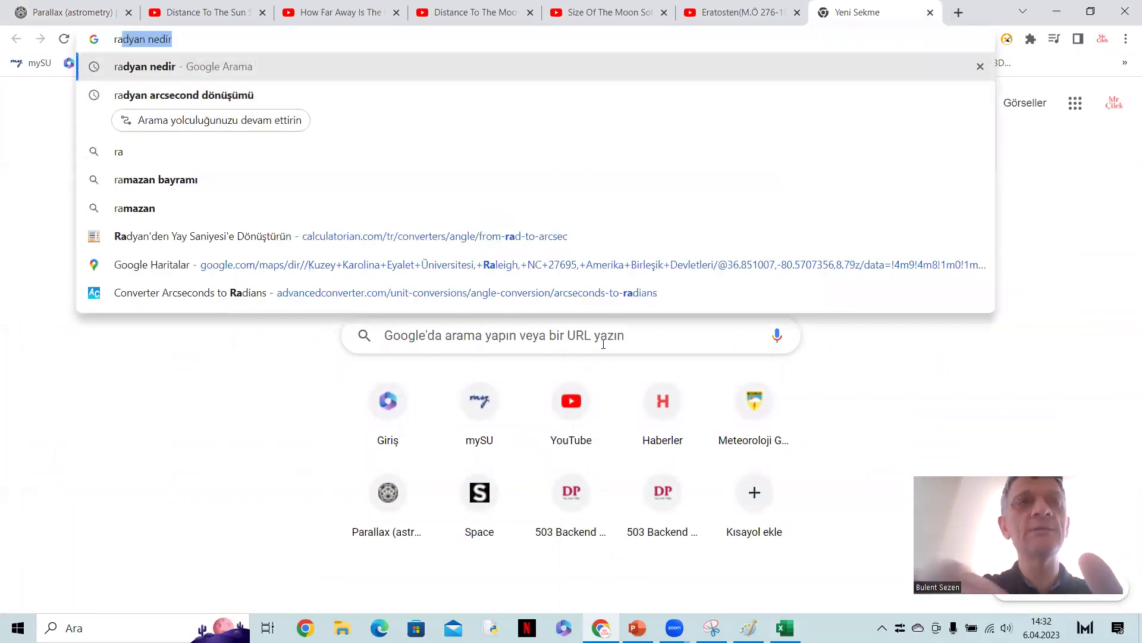
{"action": "key", "text": "Return"}
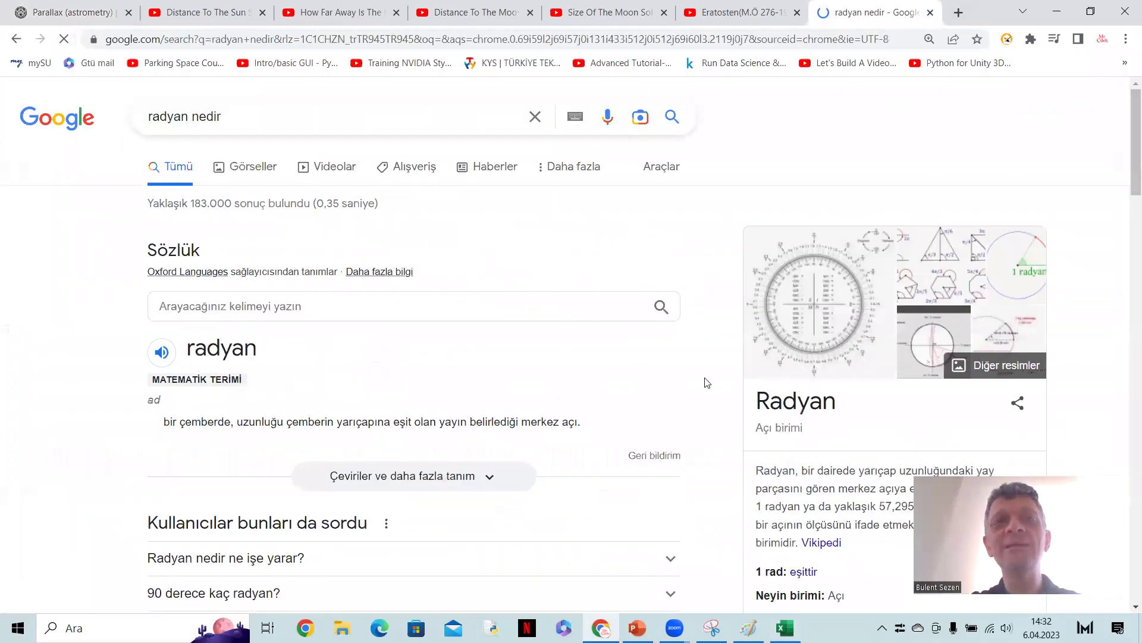
{"action": "scroll", "coordinate": [632, 461], "scroll_direction": "down", "scroll_amount": 4}
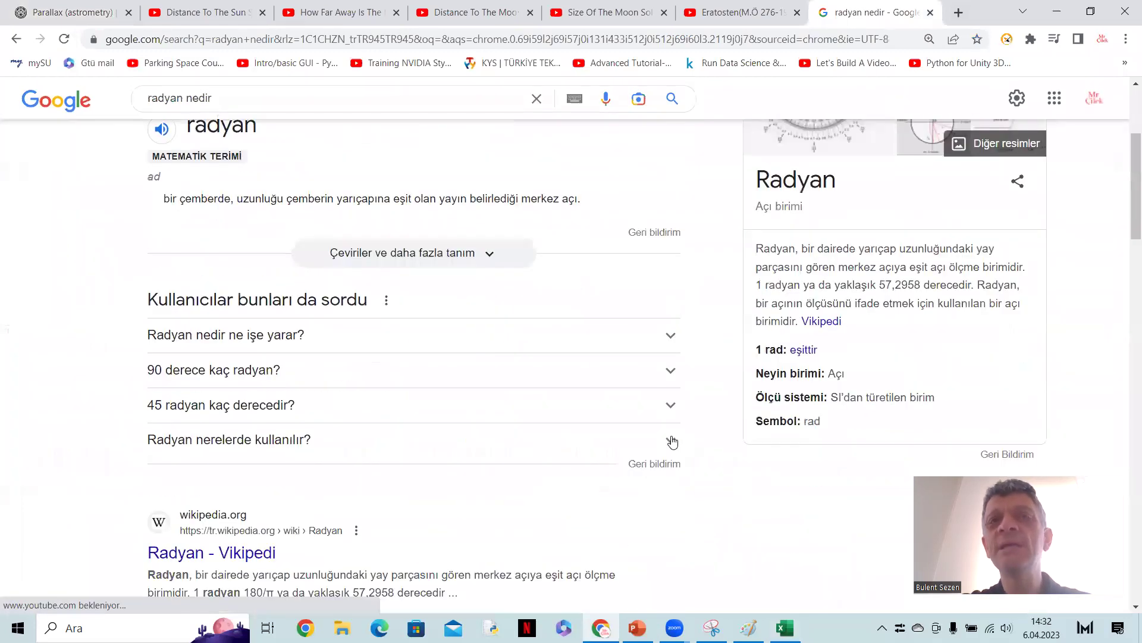
{"action": "scroll", "coordinate": [673, 442], "scroll_direction": "up", "scroll_amount": 2}
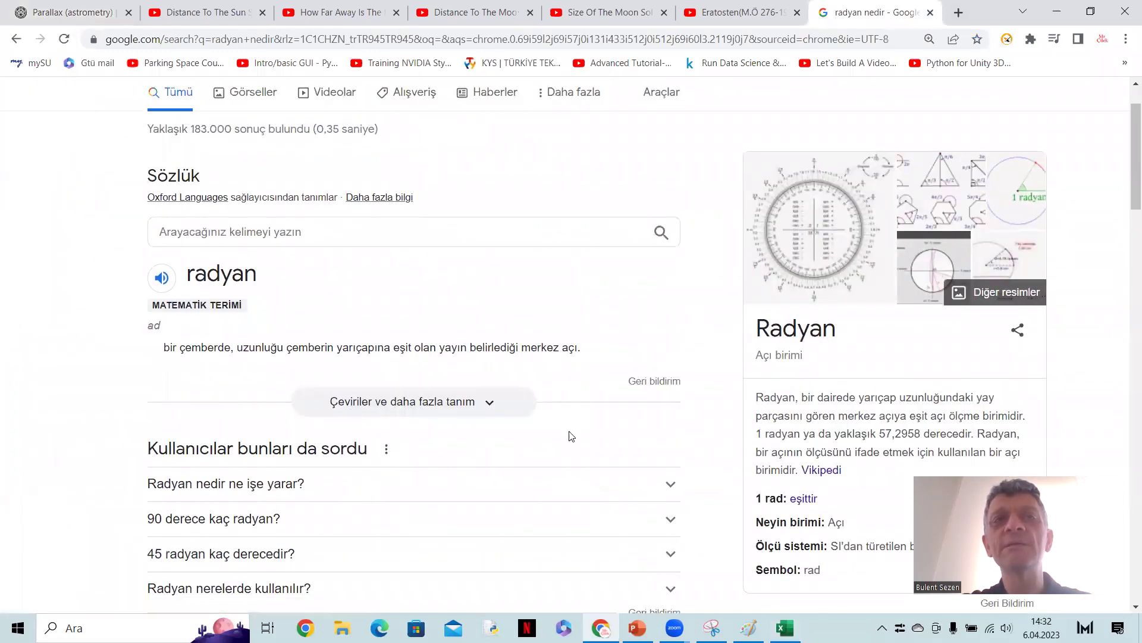
{"action": "scroll", "coordinate": [823, 415], "scroll_direction": "down", "scroll_amount": 5}
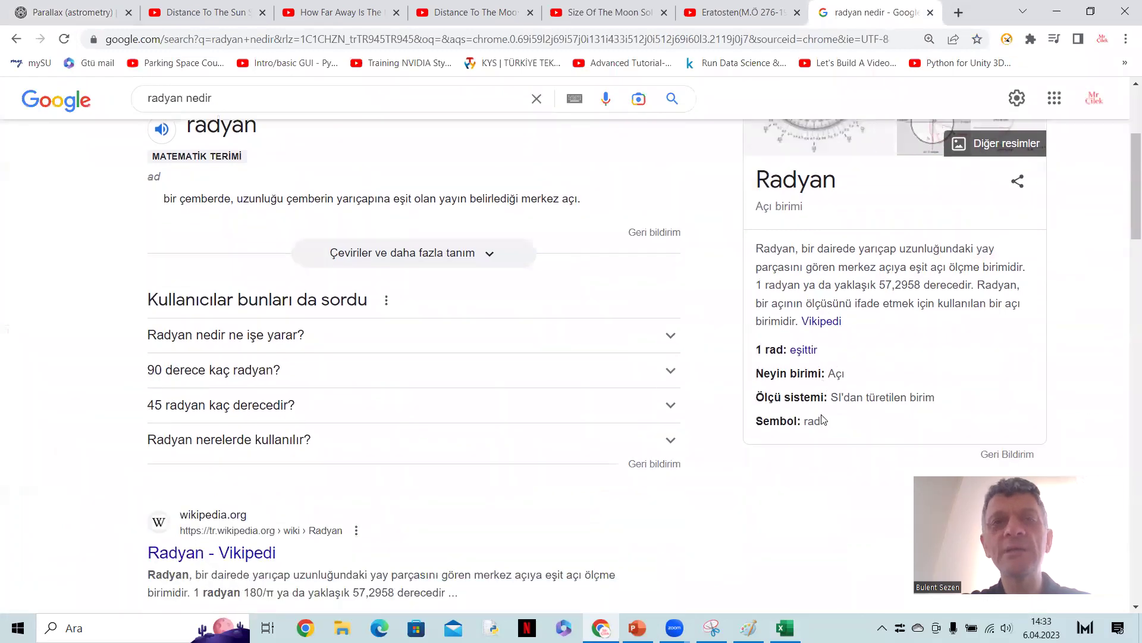
Step: Open the Turkish Wikipedia article on Radyan, read its introduction and the 1 rad diagram, and close its tab
{"action": "left_click", "coordinate": [236, 408]}
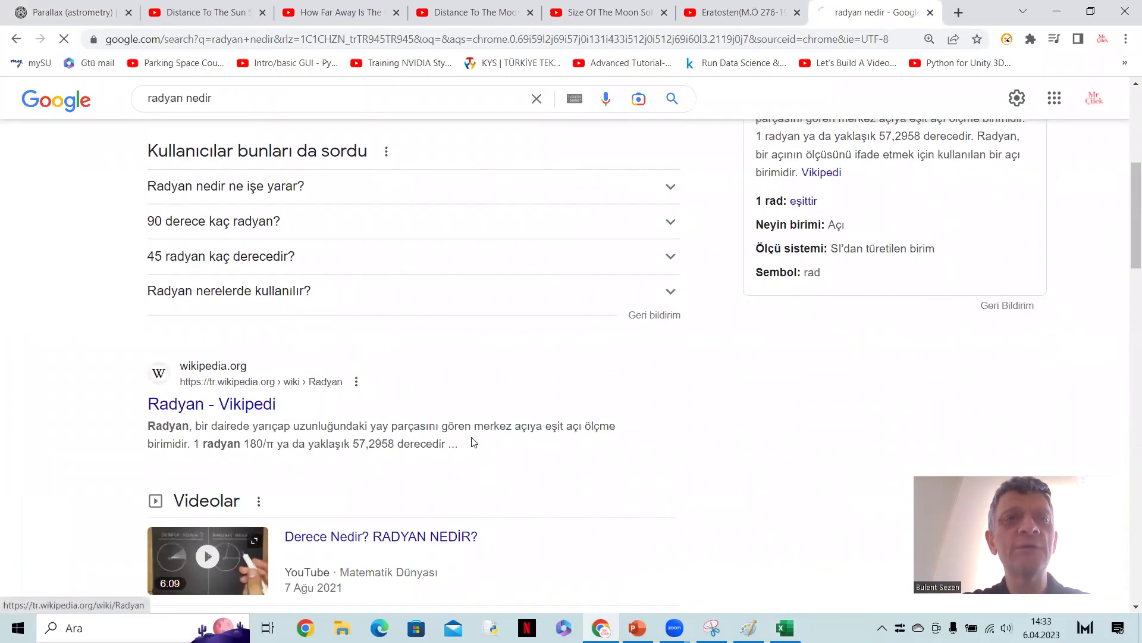
{"action": "scroll", "coordinate": [590, 443], "scroll_direction": "down", "scroll_amount": 2}
{"action": "scroll", "coordinate": [589, 442], "scroll_direction": "down", "scroll_amount": 5}
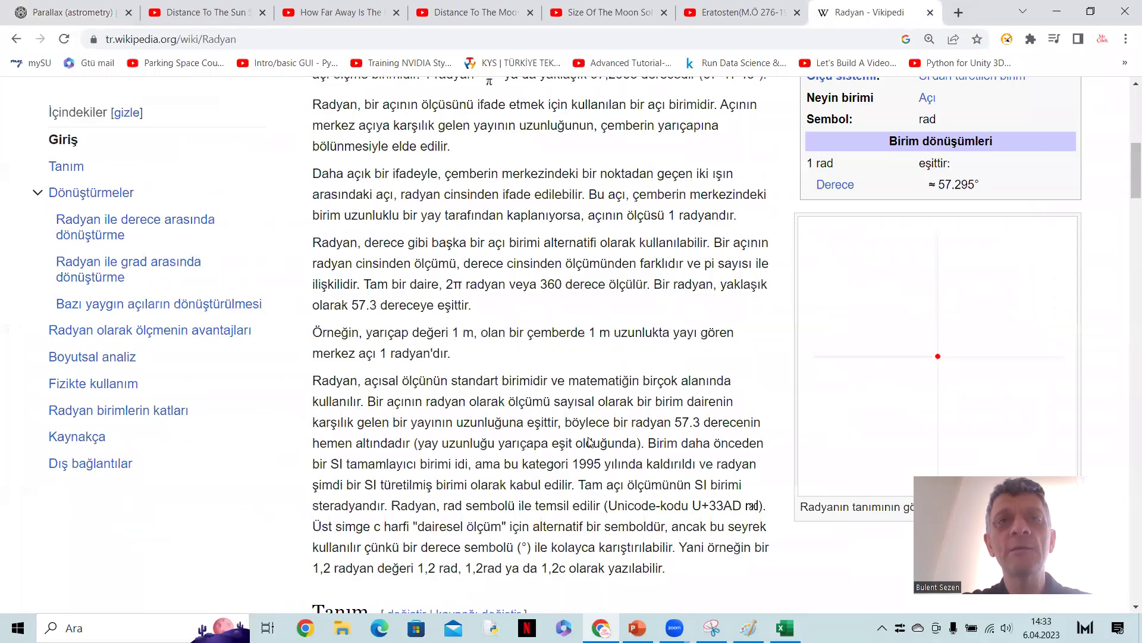
{"action": "scroll", "coordinate": [589, 442], "scroll_direction": "up", "scroll_amount": 5}
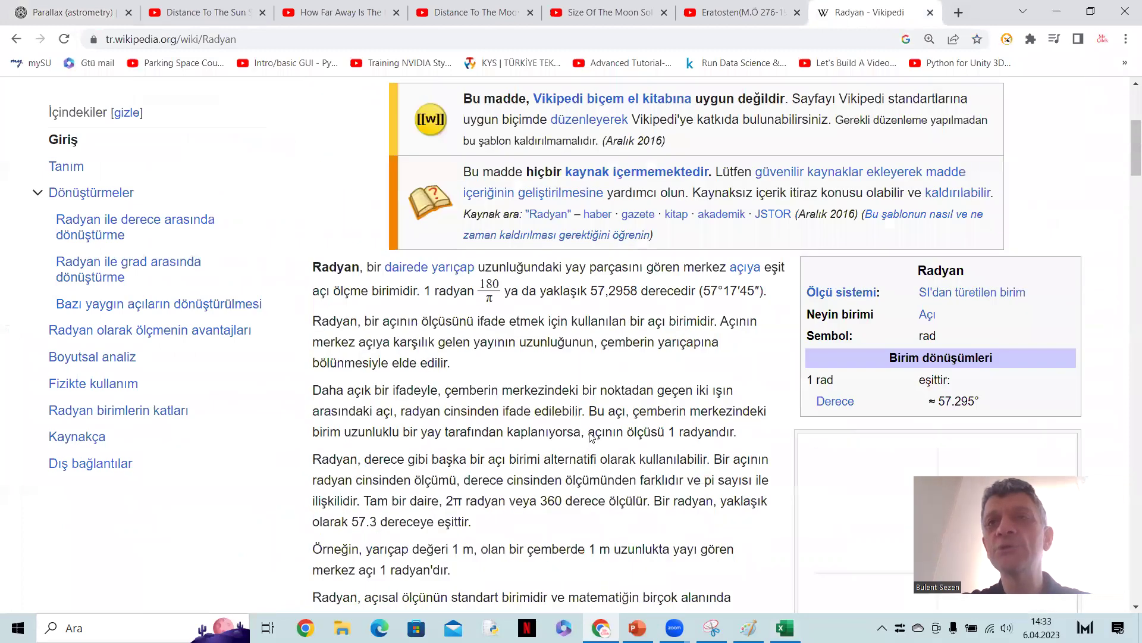
{"action": "scroll", "coordinate": [589, 442], "scroll_direction": "down", "scroll_amount": 7}
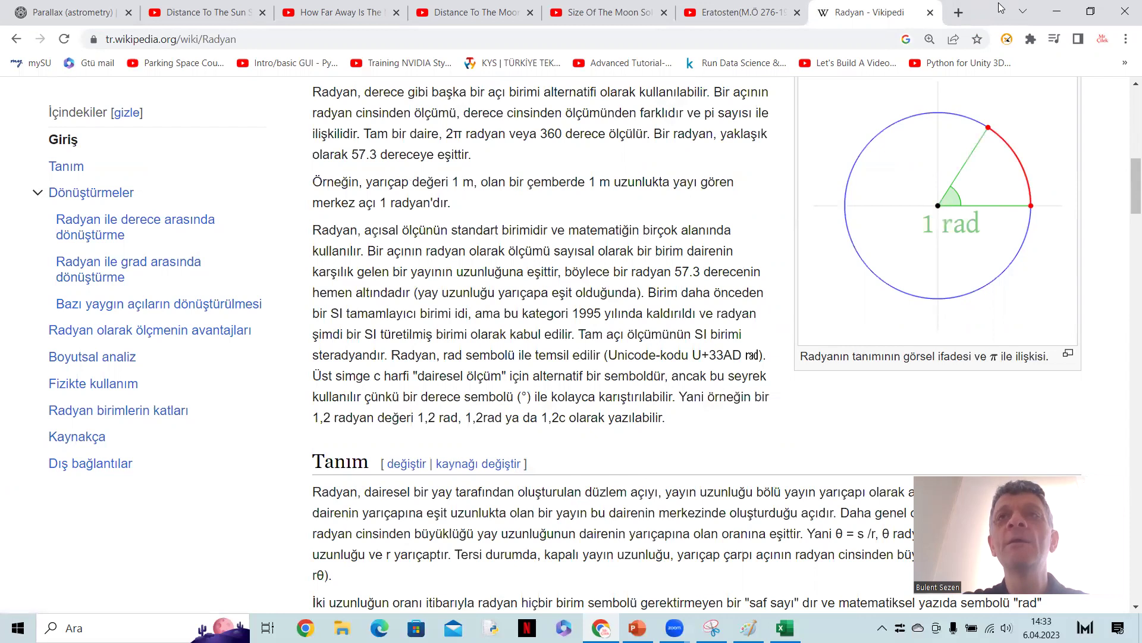
{"action": "left_click", "coordinate": [932, 13]}
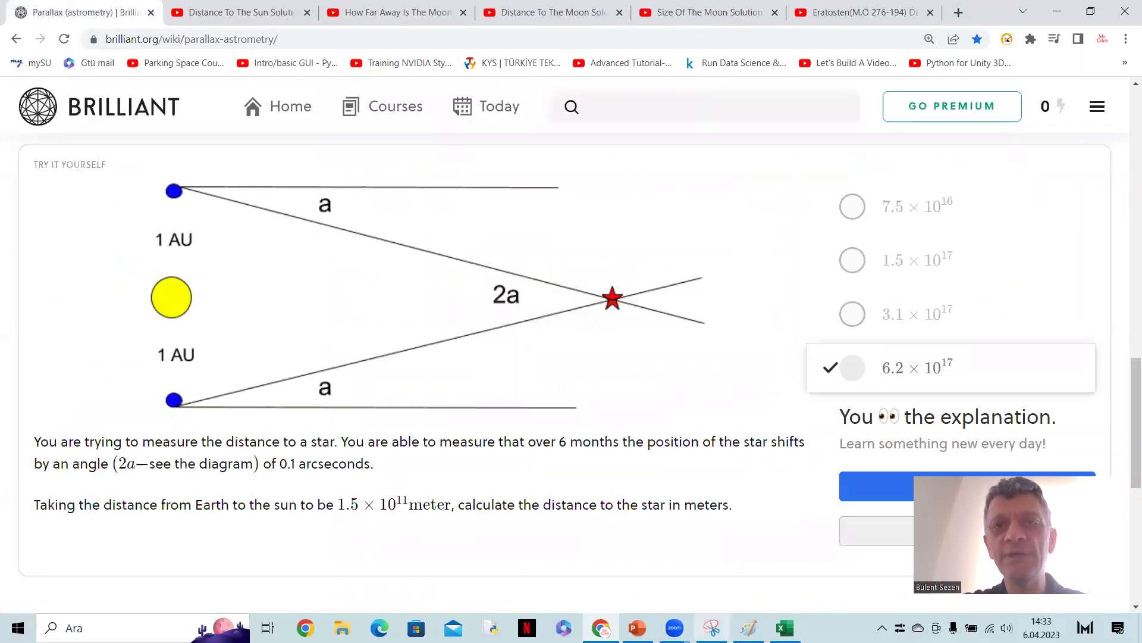
Step: Glance at the PowerPoint presentation, switch to the Excel workbook and inspect the uzaklık formulas in rows 15 and 16
{"action": "mouse_move", "coordinate": [637, 628]}
{"action": "left_click", "coordinate": [636, 562]}
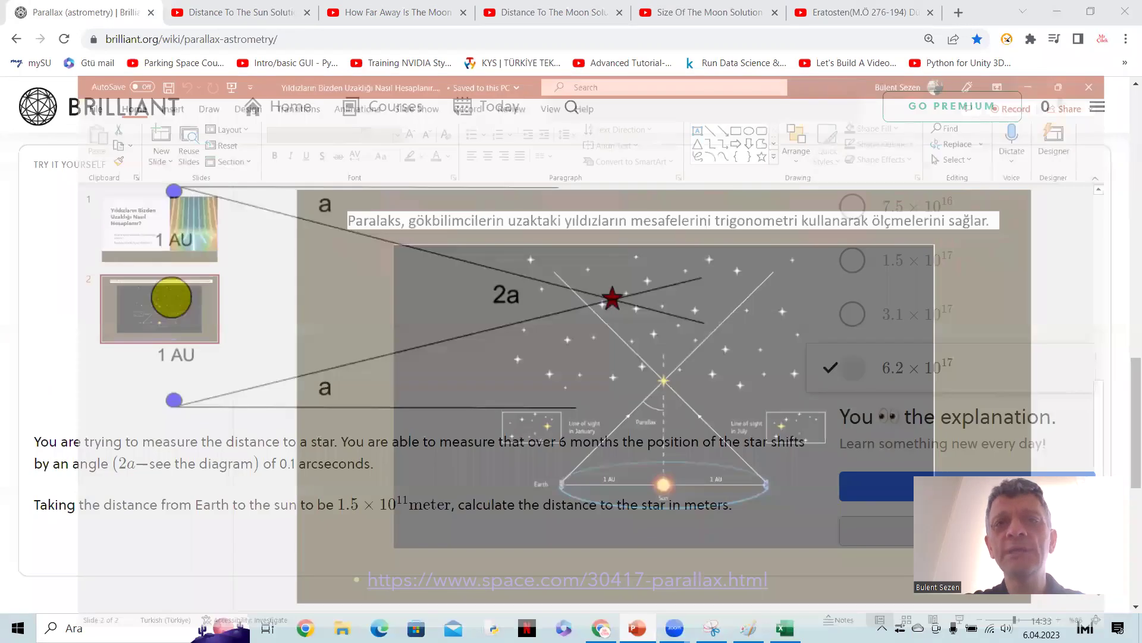
{"action": "left_click", "coordinate": [786, 628]}
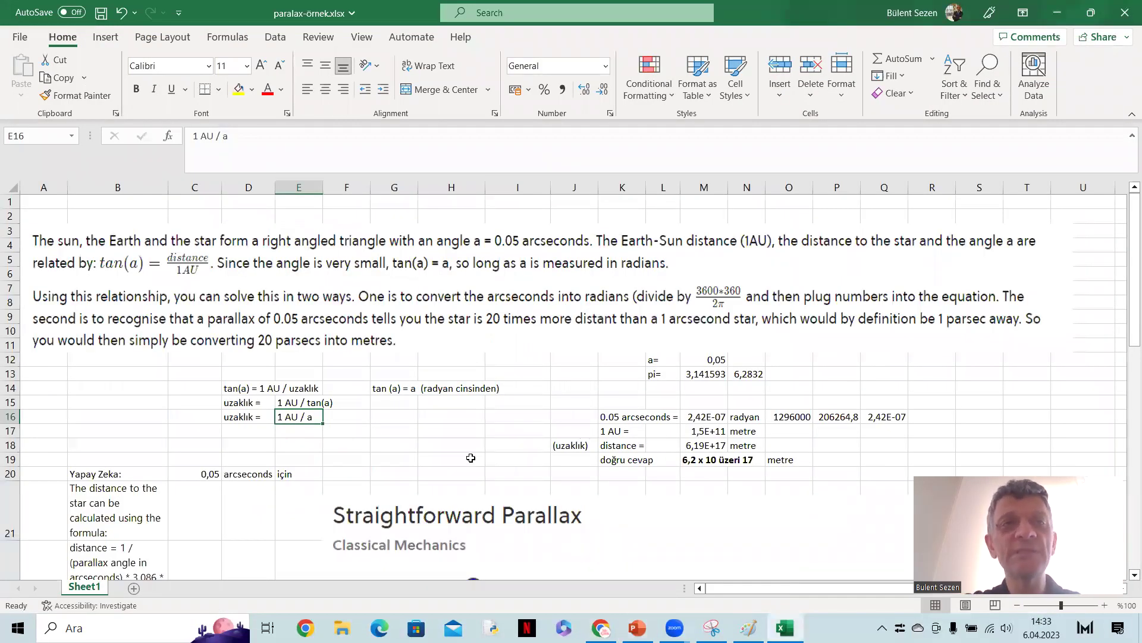
{"action": "left_click", "coordinate": [247, 416]}
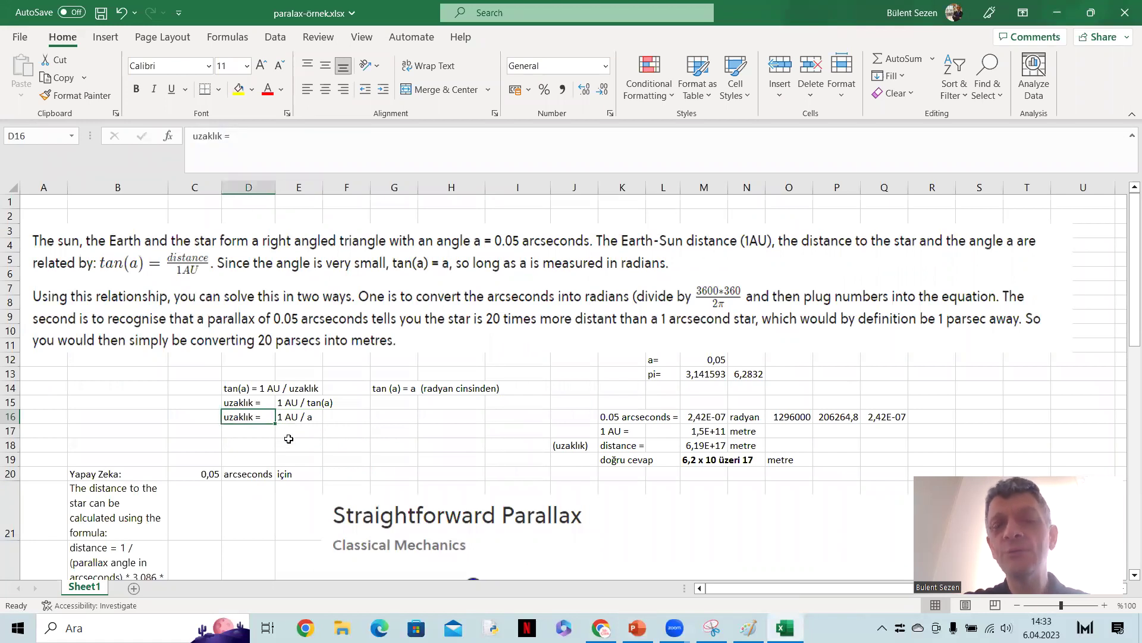
{"action": "left_click", "coordinate": [311, 404]}
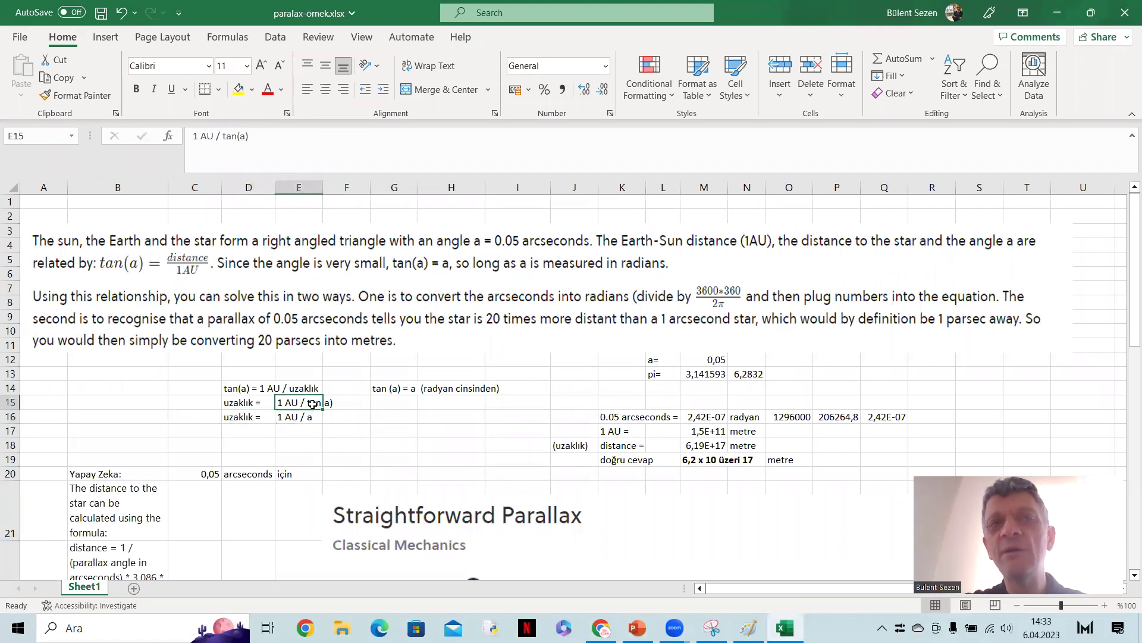
{"action": "left_click", "coordinate": [291, 418]}
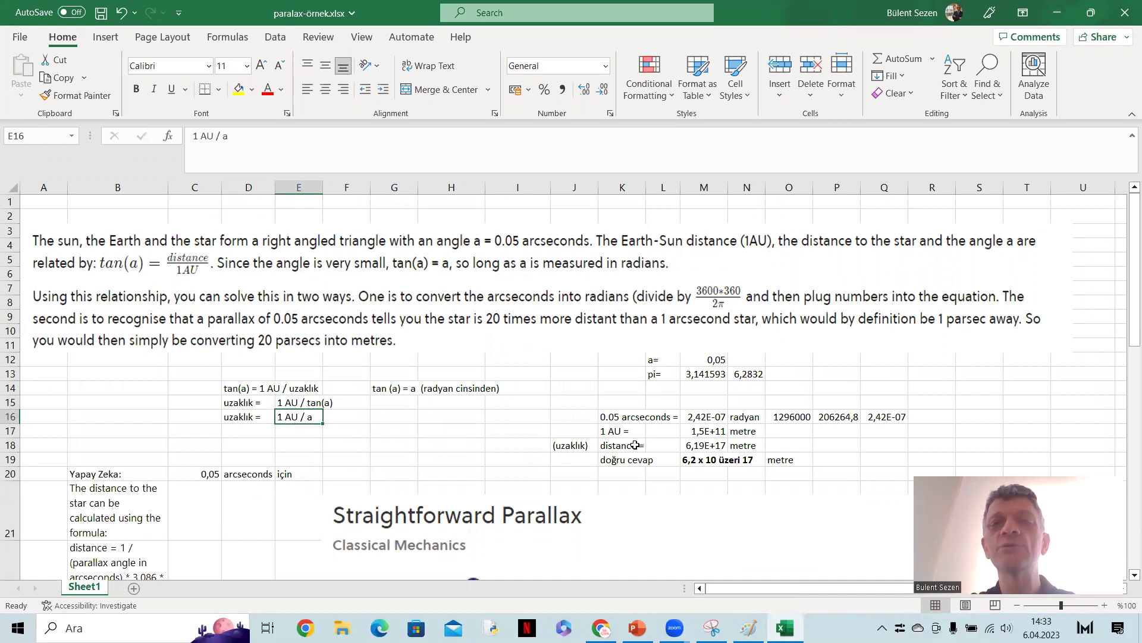
Step: Add the unit label "ark sniye" in N12 beside the angle a value
{"action": "left_click", "coordinate": [712, 361]}
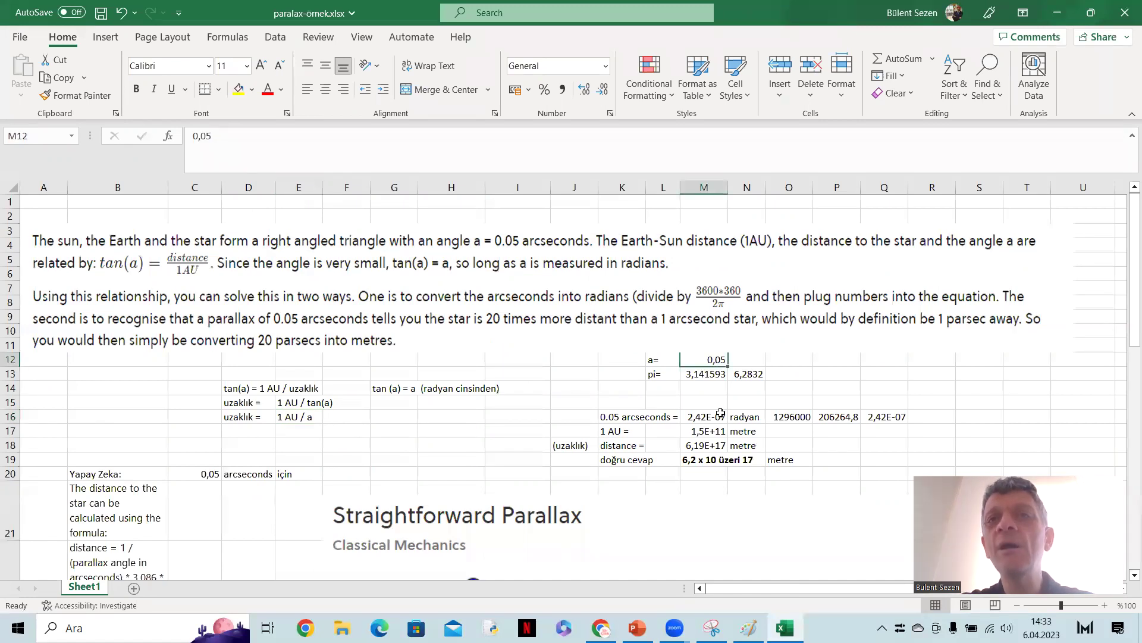
{"action": "left_click", "coordinate": [746, 359]}
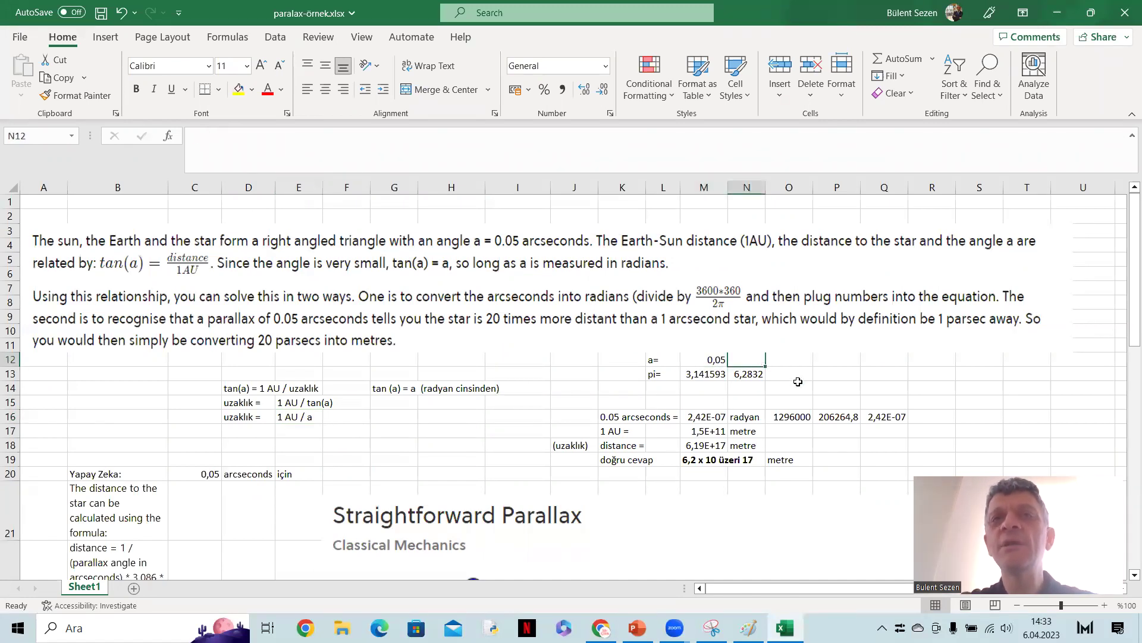
{"action": "type", "text": "ark sniye"}
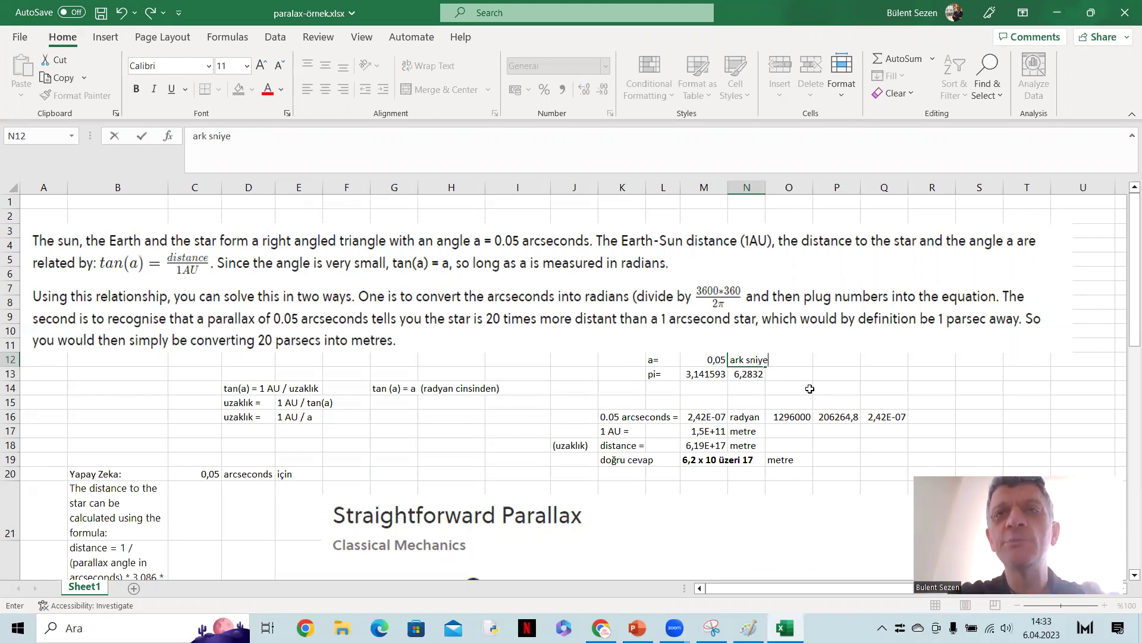
{"action": "key", "text": "Return"}
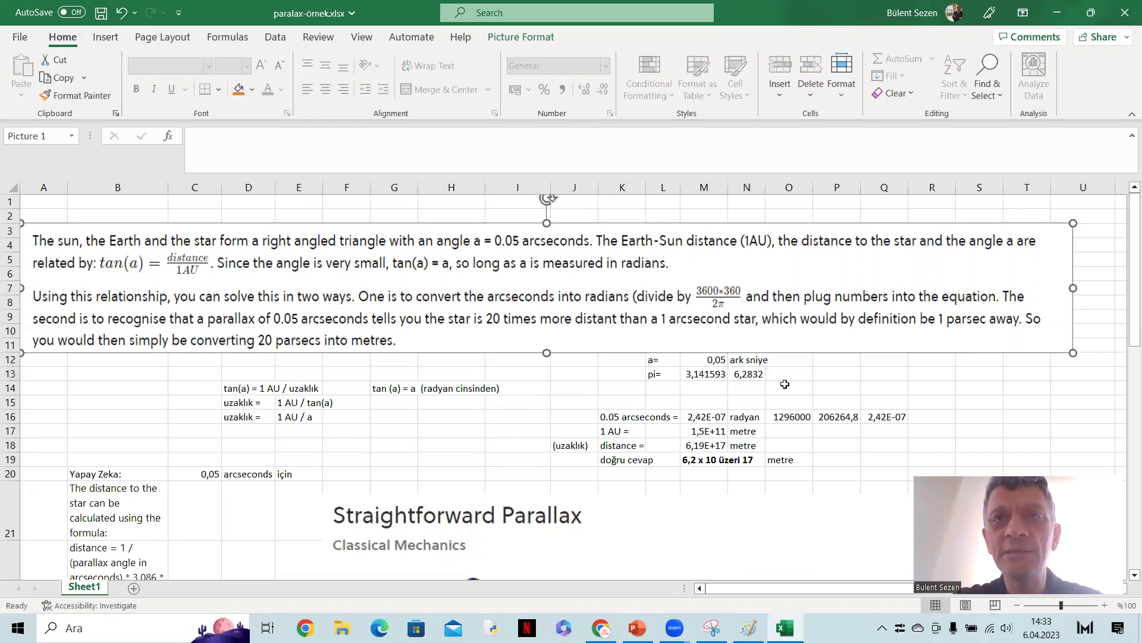
Step: Inspect the pi formula in M13 and the arcsecond-to-radian conversion formulas in O16:Q16
{"action": "left_click", "coordinate": [693, 380]}
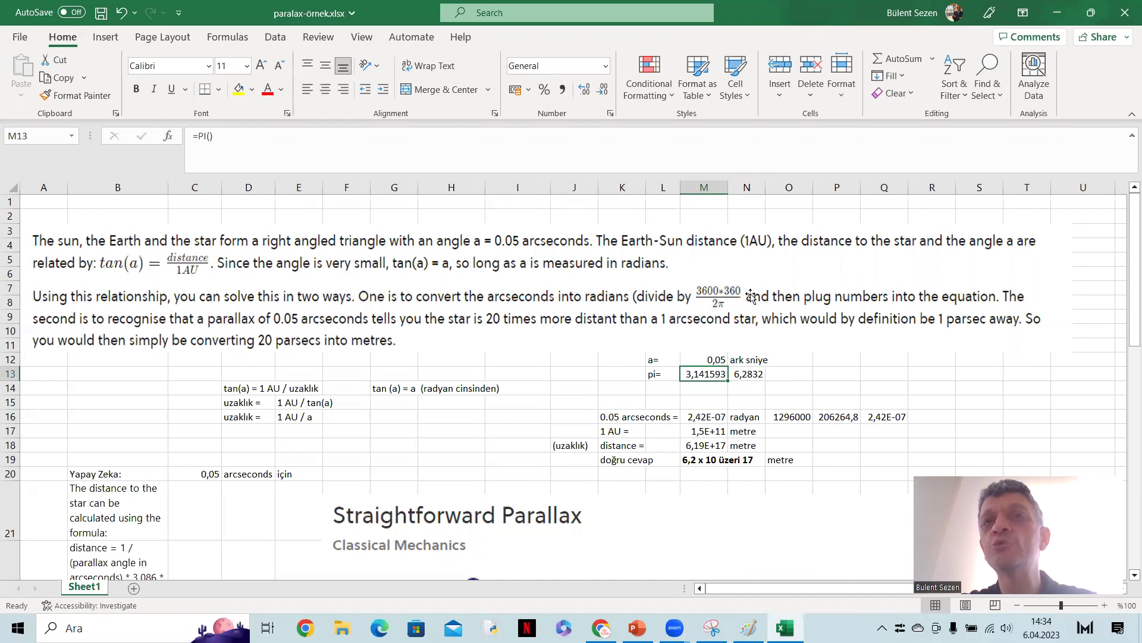
{"action": "left_click", "coordinate": [786, 414]}
{"action": "key", "text": "Right"}
{"action": "key", "text": "Right"}
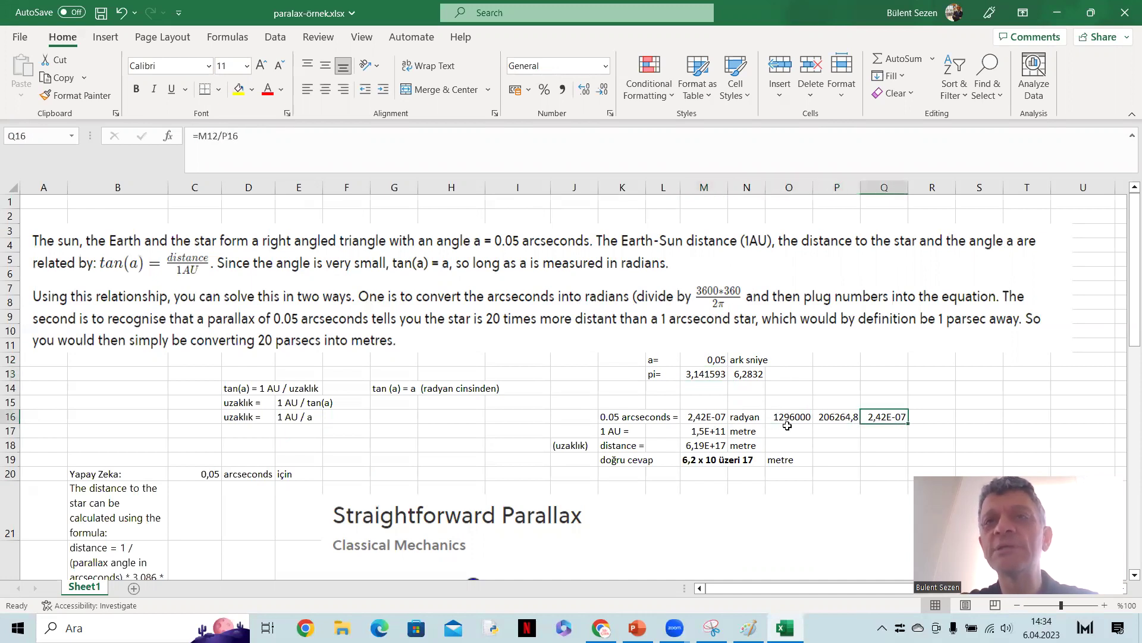
{"action": "left_click", "coordinate": [798, 419]}
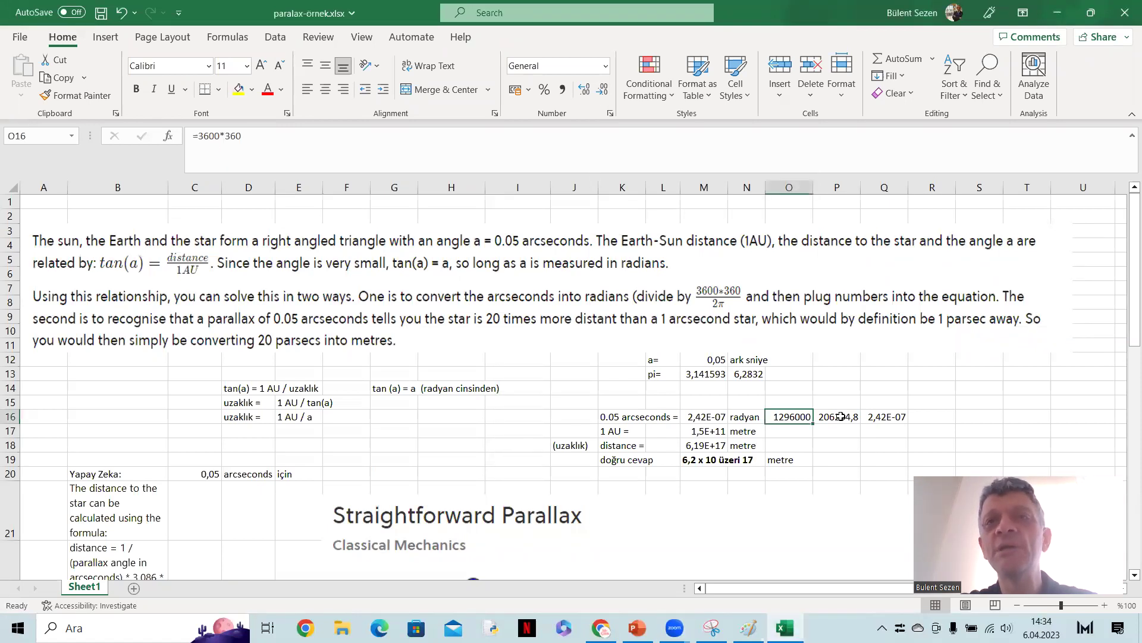
Step: Review row 16's arcsecond-to-radian conversion: the formulas in O16 and P16, the 0.05 arcseconds label, and the radian value with its unit
{"action": "key", "text": "F2"}
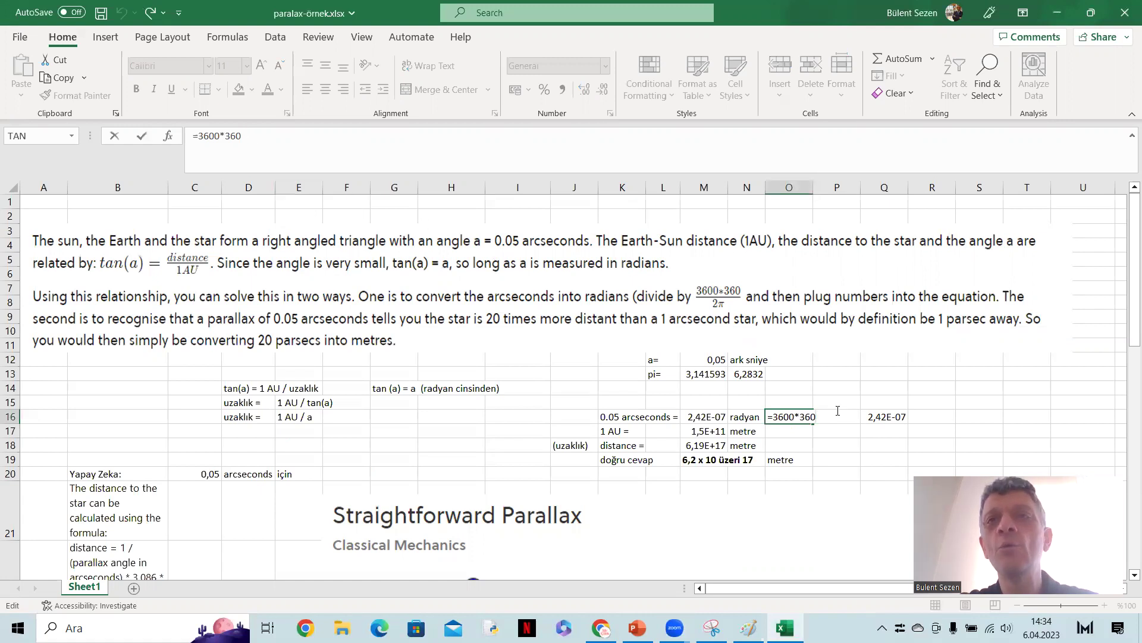
{"action": "left_click", "coordinate": [836, 444]}
{"action": "left_click", "coordinate": [839, 419]}
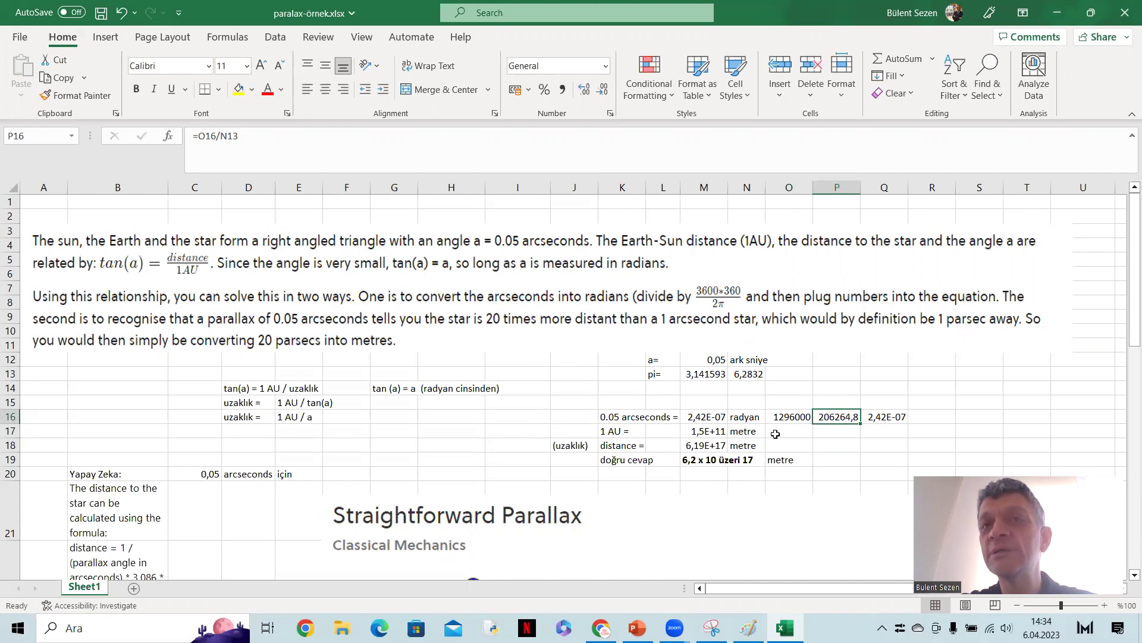
{"action": "left_click", "coordinate": [749, 419]}
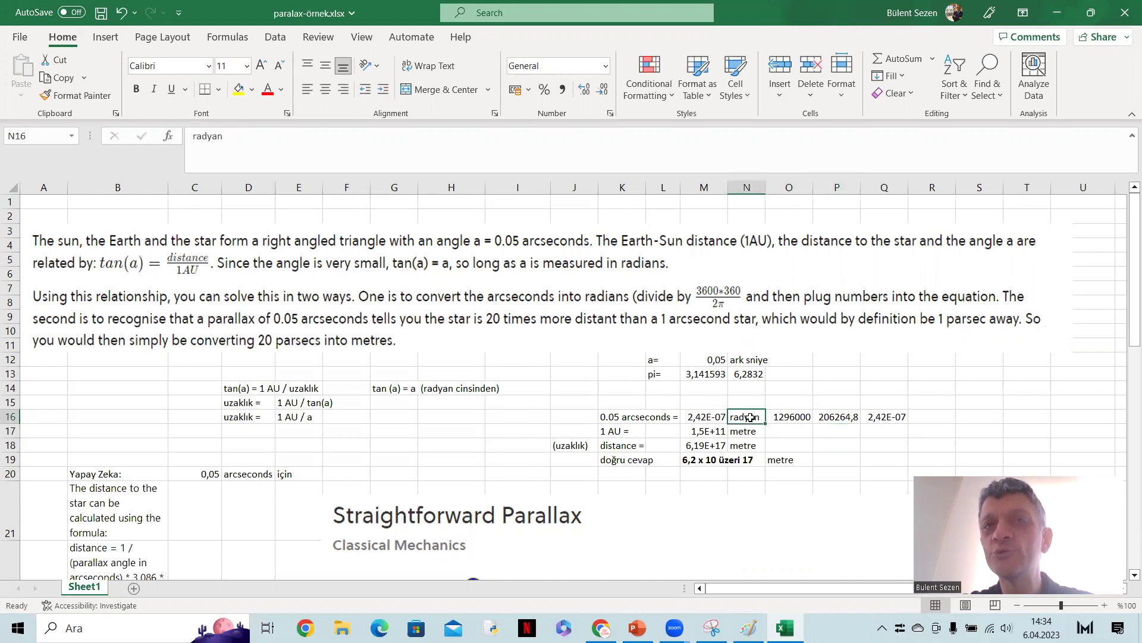
{"action": "left_click", "coordinate": [617, 419]}
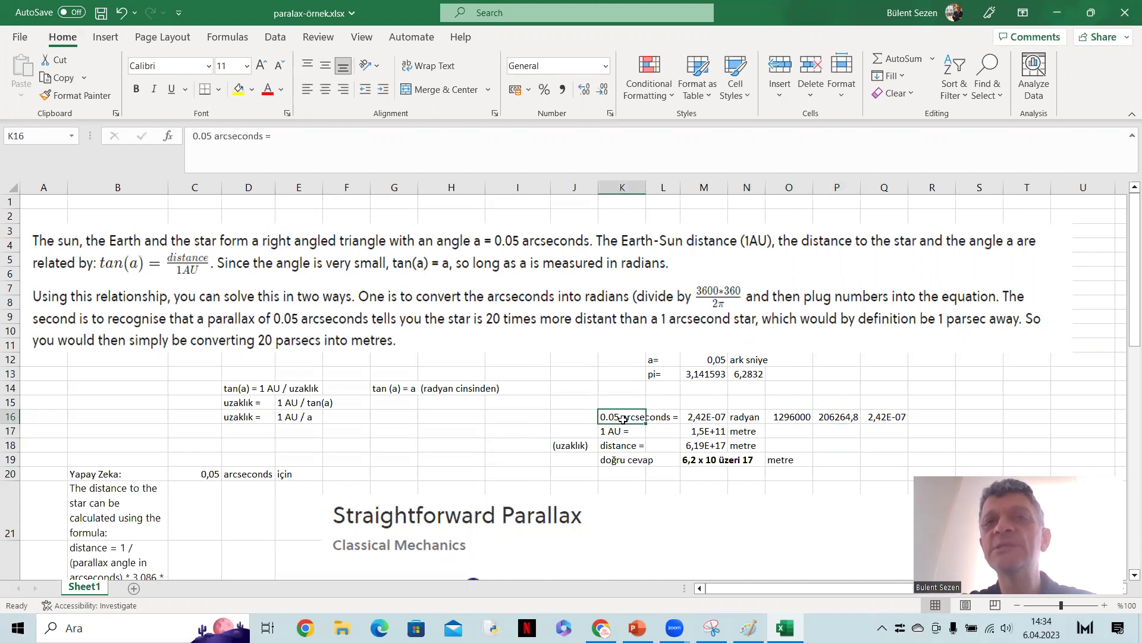
{"action": "left_click", "coordinate": [706, 417]}
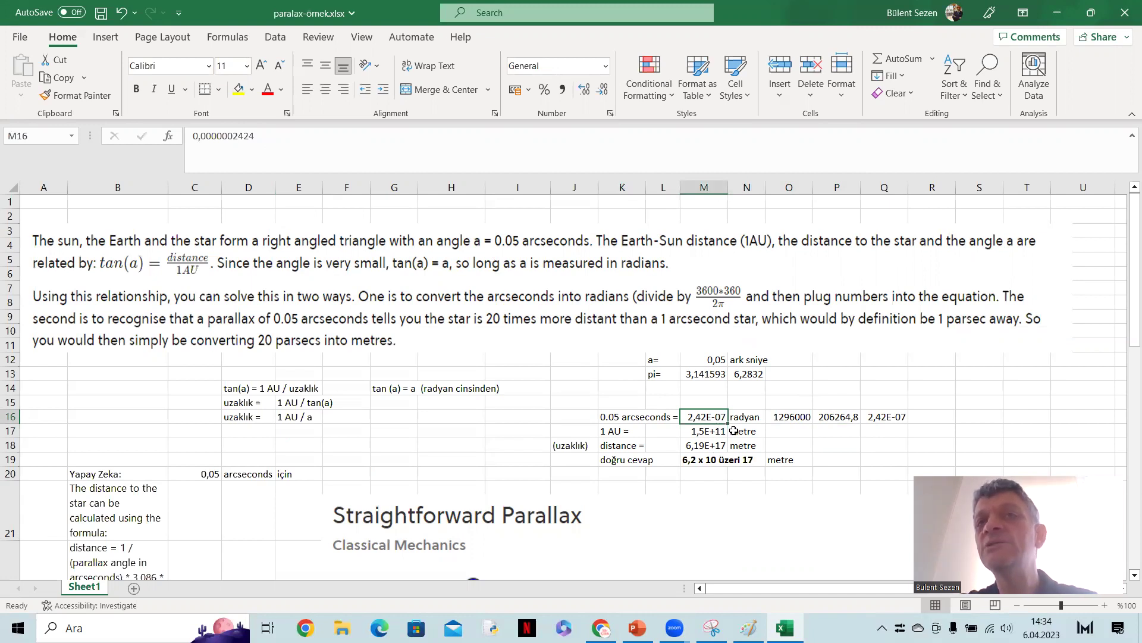
{"action": "left_click", "coordinate": [749, 416]}
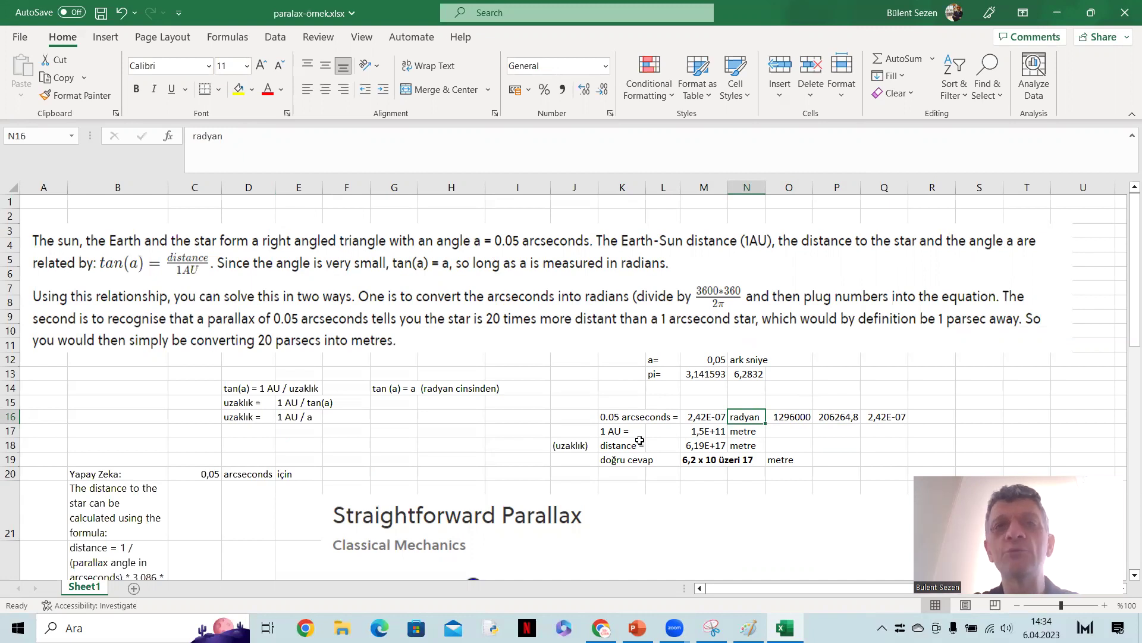
Step: Inspect the 1 AU value in M17, the 1 AU / a relation in E16, the radian angle in M16 and the distance formula in M18
{"action": "left_click", "coordinate": [621, 432]}
{"action": "left_click", "coordinate": [710, 431]}
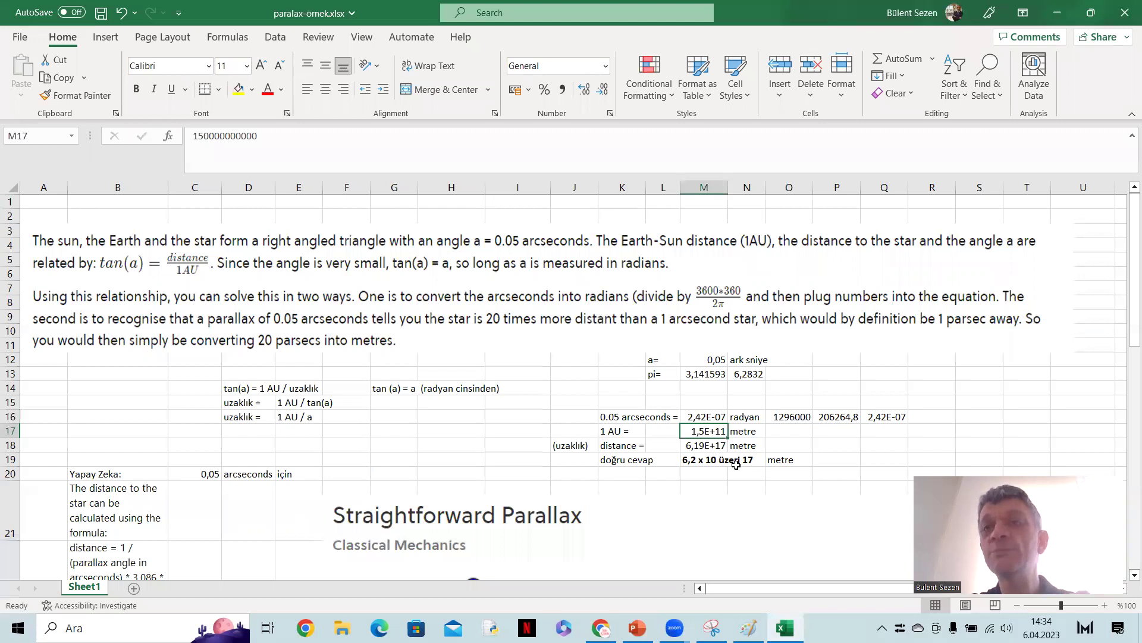
{"action": "left_click", "coordinate": [300, 415]}
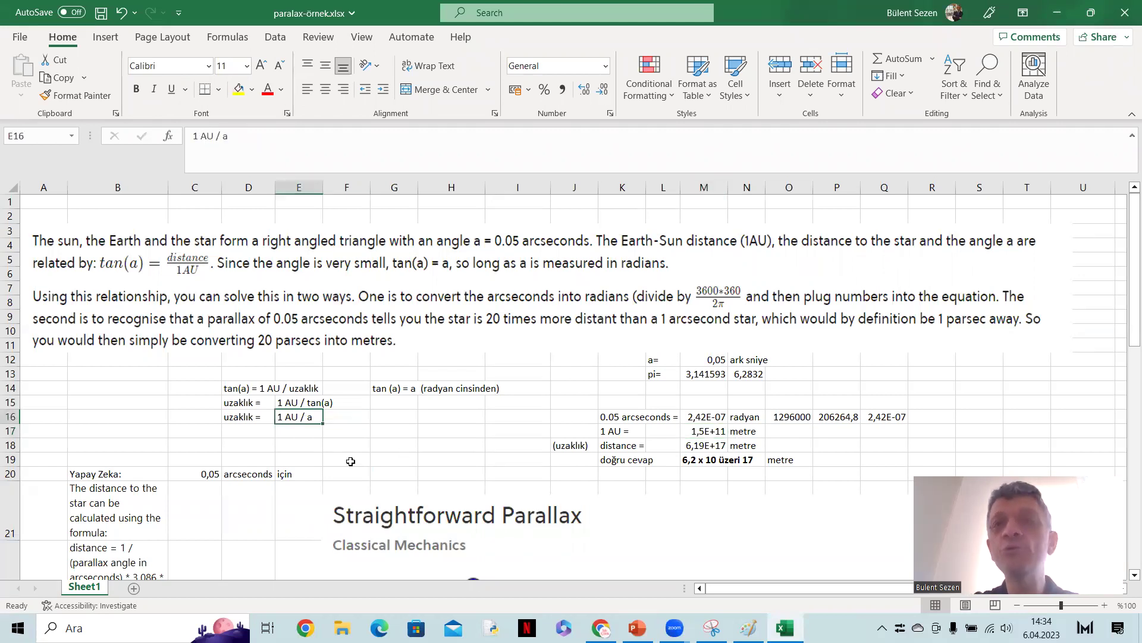
{"action": "left_click", "coordinate": [712, 423]}
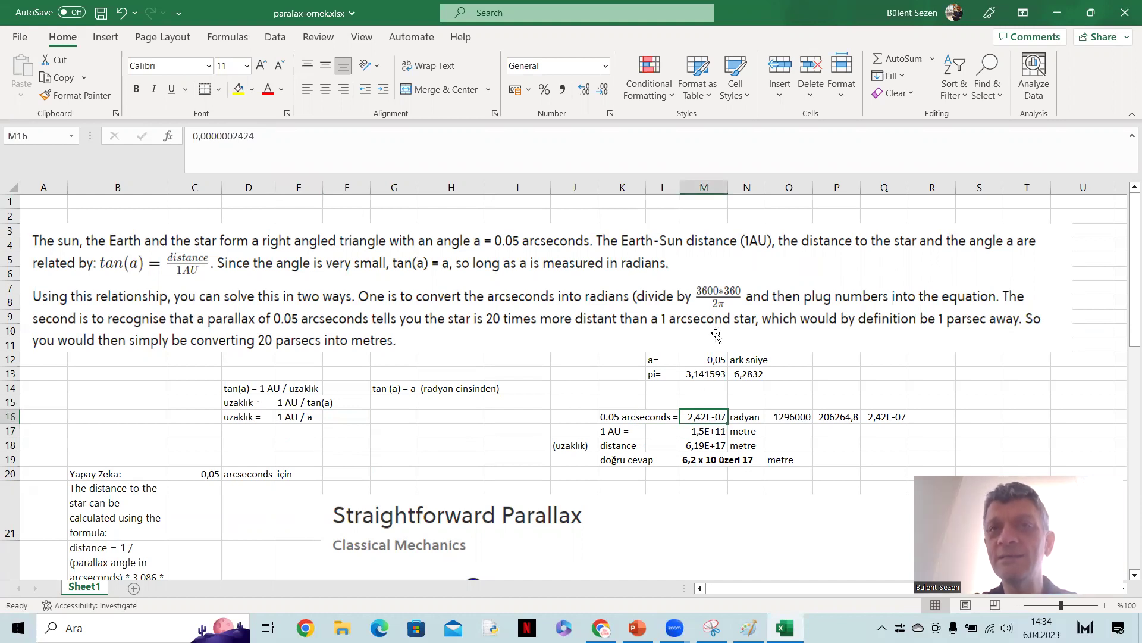
{"action": "left_click", "coordinate": [702, 447]}
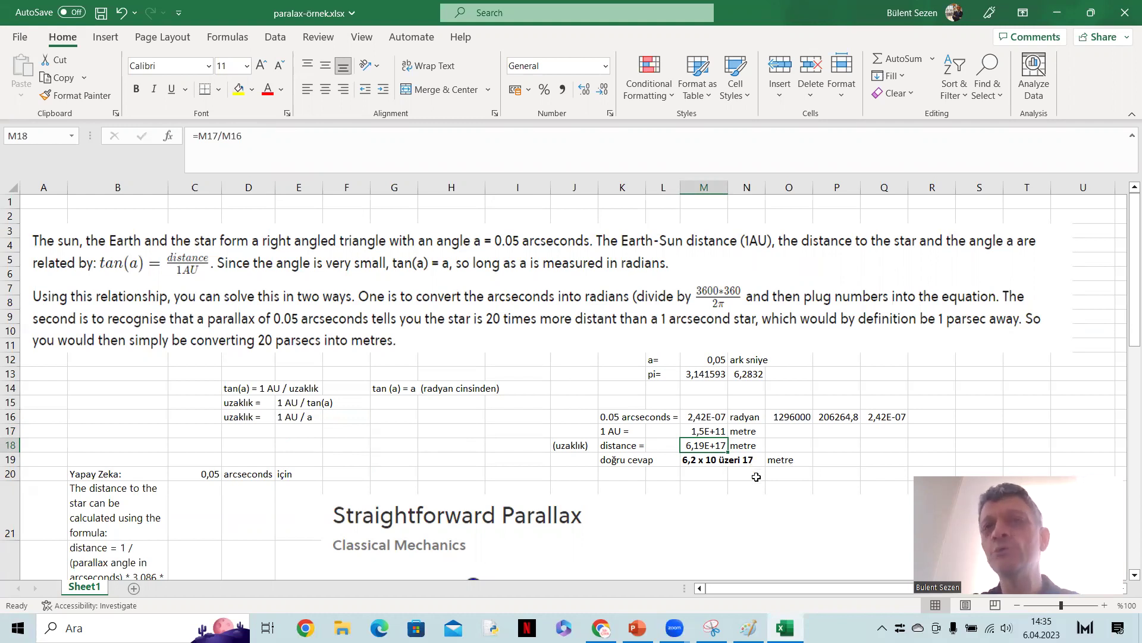
Step: Compare the distance result in M18 with the Yapay Zeka solution in rows 20 to 27 and the Straightforward Parallax diagram
{"action": "scroll", "coordinate": [717, 475], "scroll_direction": "down", "scroll_amount": 4}
{"action": "scroll", "coordinate": [716, 475], "scroll_direction": "down", "scroll_amount": 4}
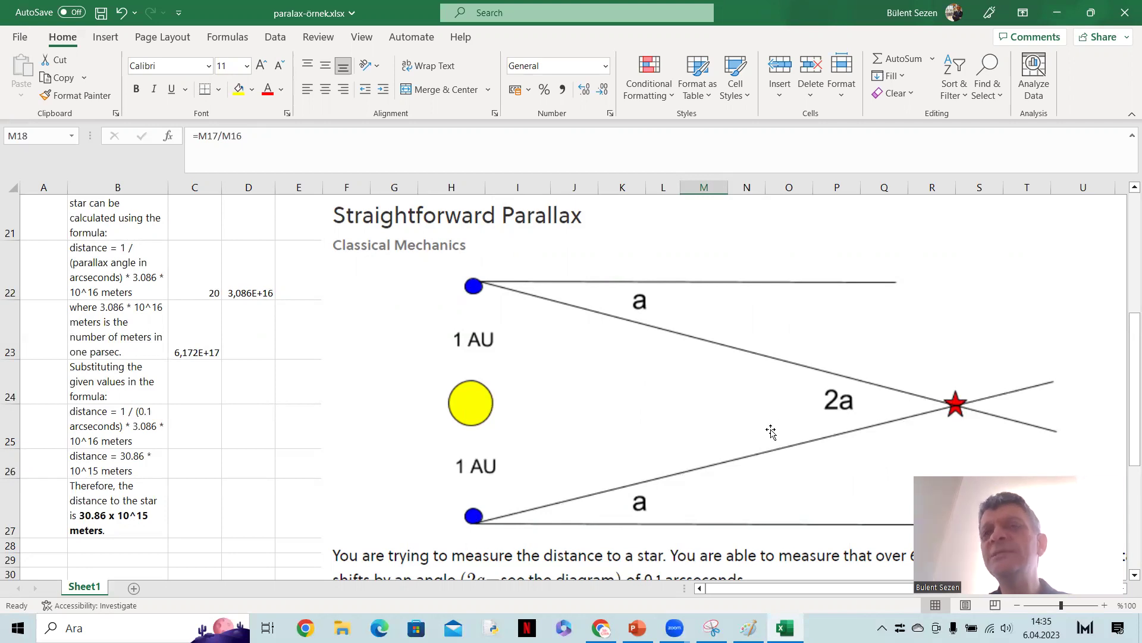
{"action": "scroll", "coordinate": [772, 433], "scroll_direction": "up", "scroll_amount": 3}
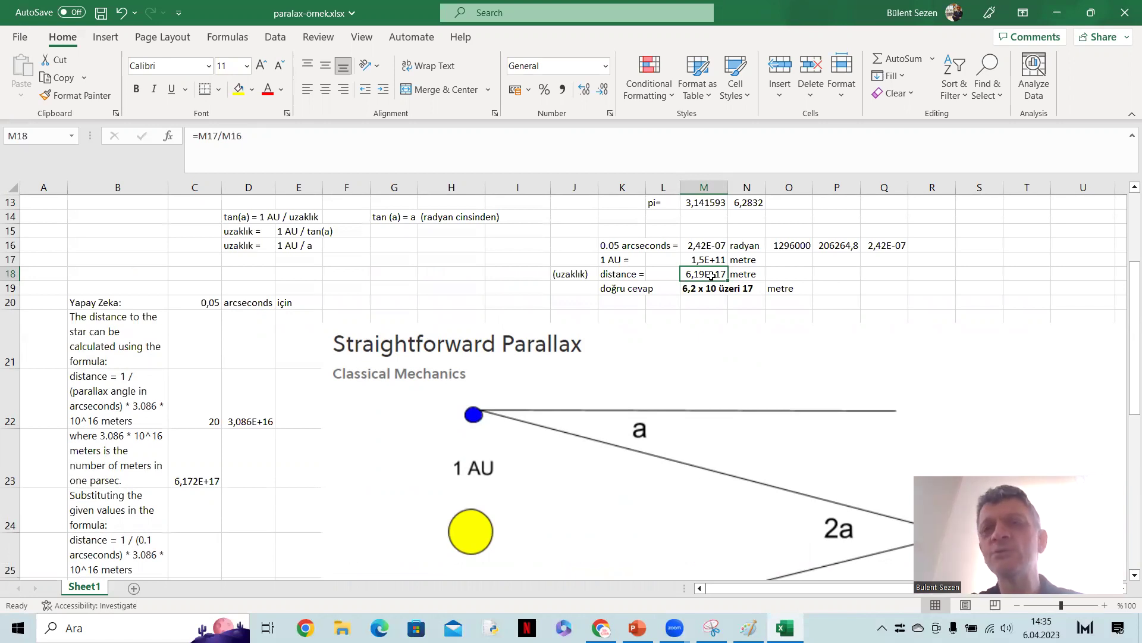
{"action": "scroll", "coordinate": [630, 422], "scroll_direction": "down", "scroll_amount": 1}
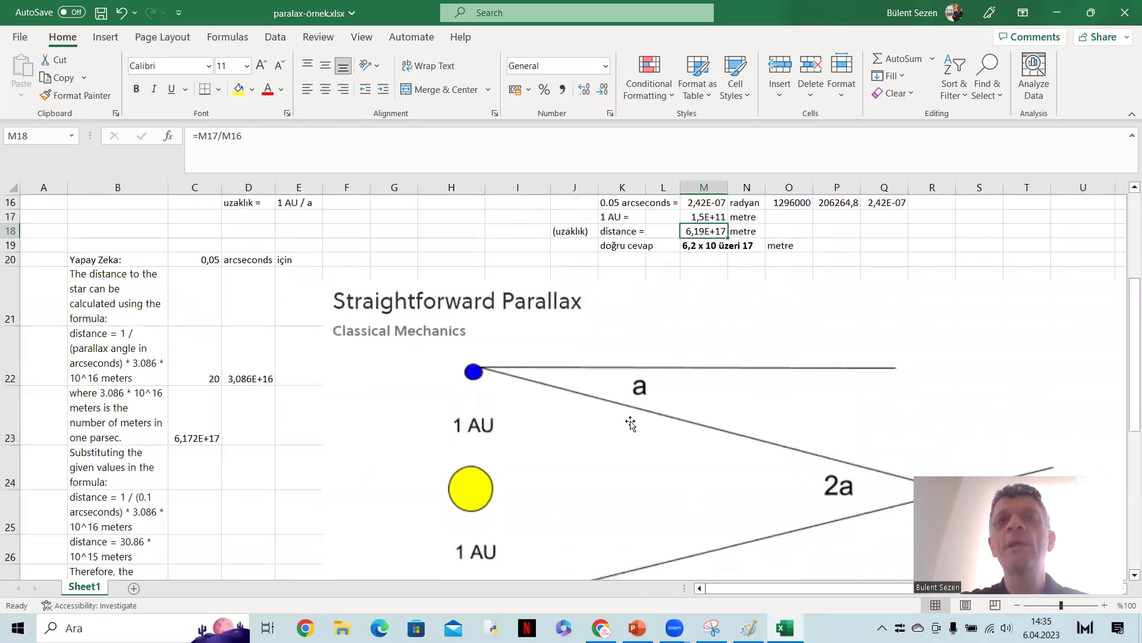
{"action": "scroll", "coordinate": [631, 423], "scroll_direction": "down", "scroll_amount": 2}
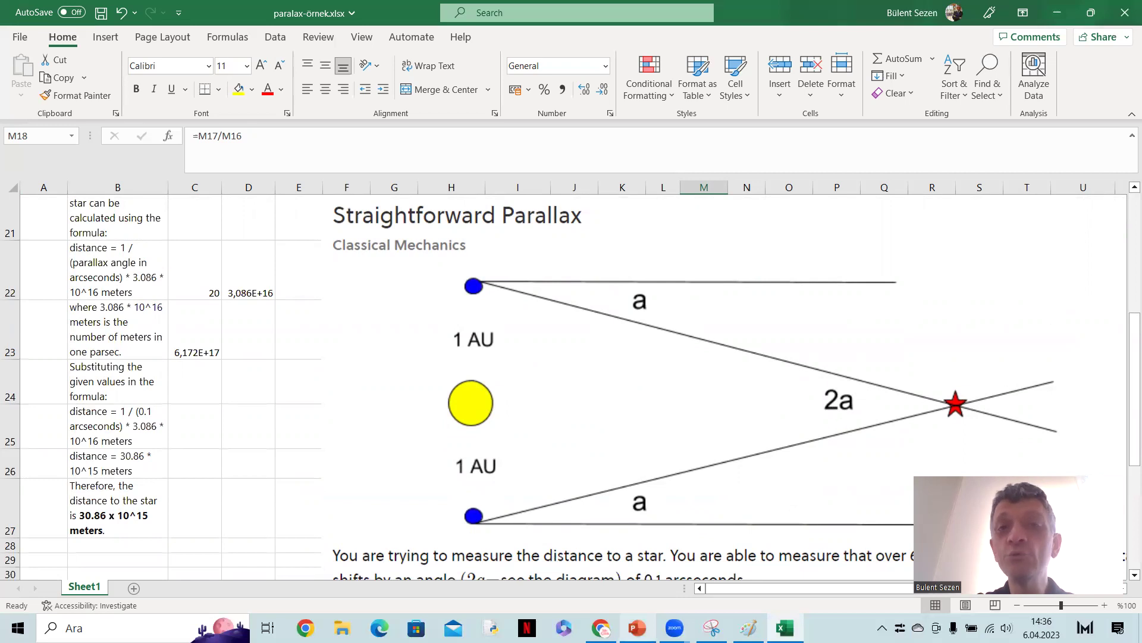
{"action": "mouse_move", "coordinate": [601, 628]}
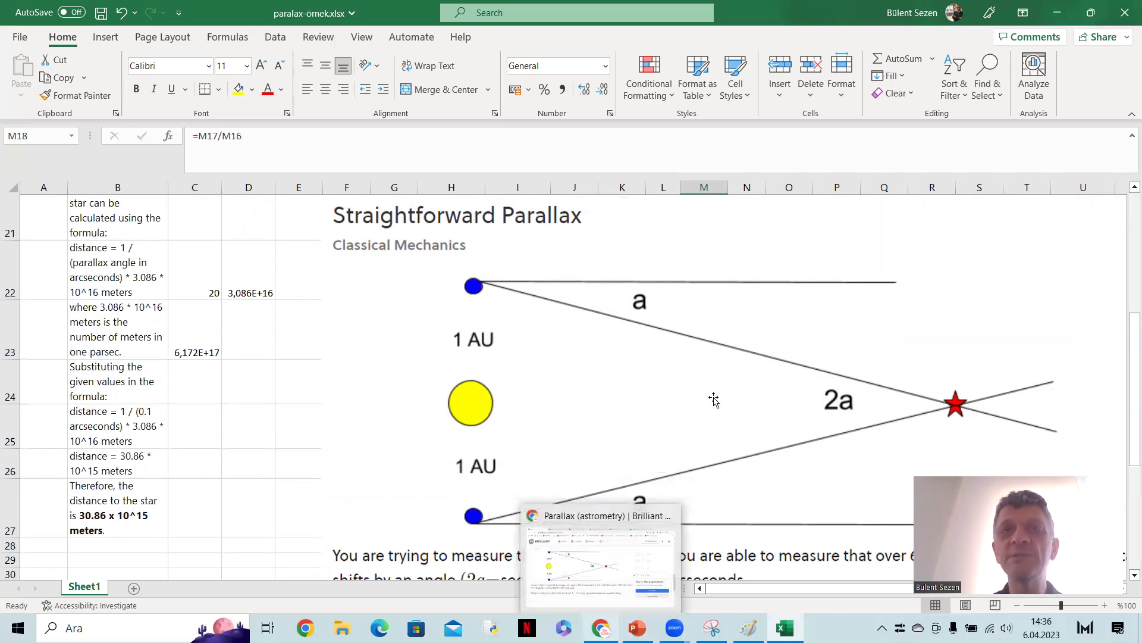
{"action": "scroll", "coordinate": [714, 400], "scroll_direction": "up", "scroll_amount": 4}
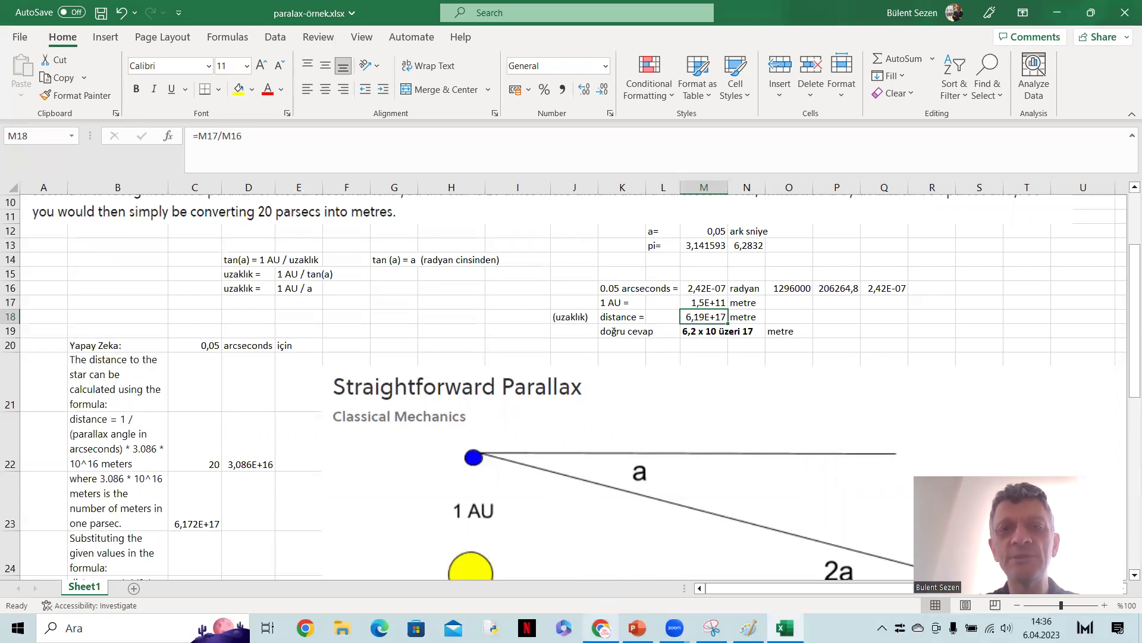
Step: Switch to Chrome, view the Brilliant parallax problem, and bring up the "Distance To The Sun Solution" YouTube video
{"action": "left_click", "coordinate": [601, 627]}
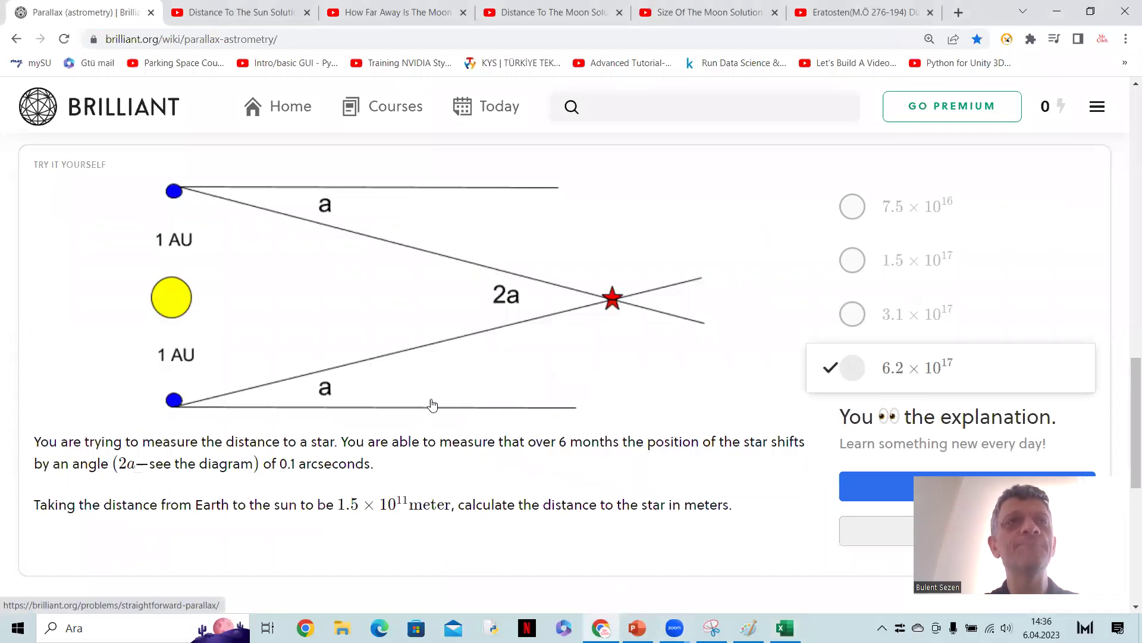
{"action": "left_click", "coordinate": [245, 17]}
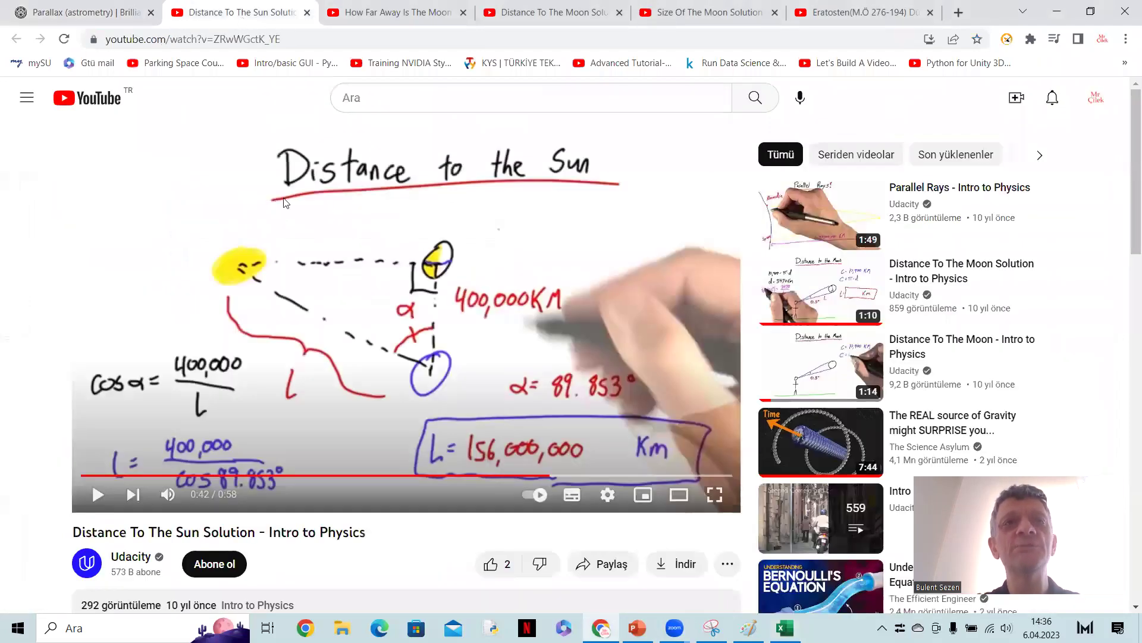